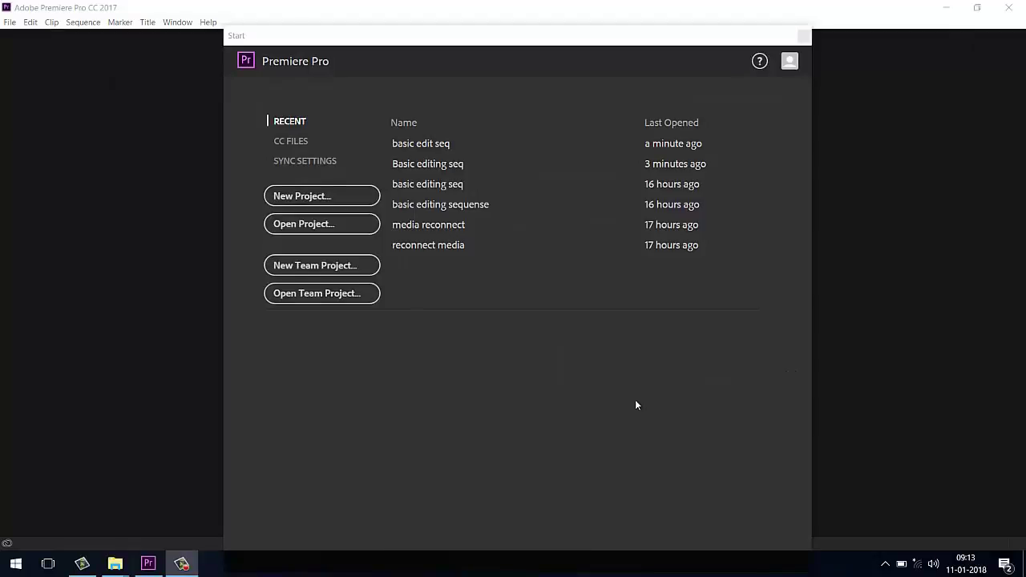
Create a new project named "basic edit seq 2" in the default location
{"action": "left_click", "coordinate": [352, 198]}
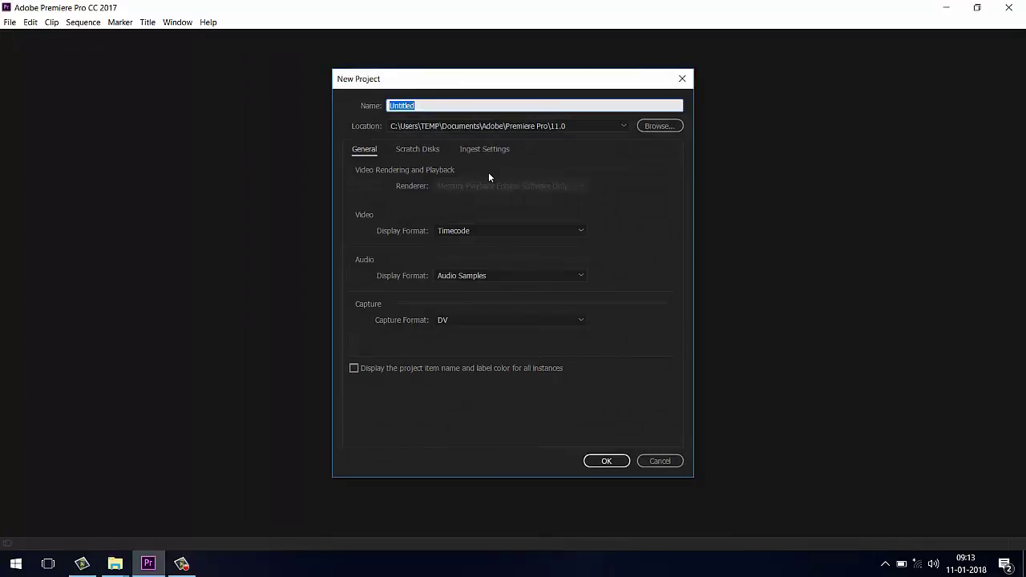
{"action": "type", "text": "basic edit seq 2"}
{"action": "key", "text": "Return"}
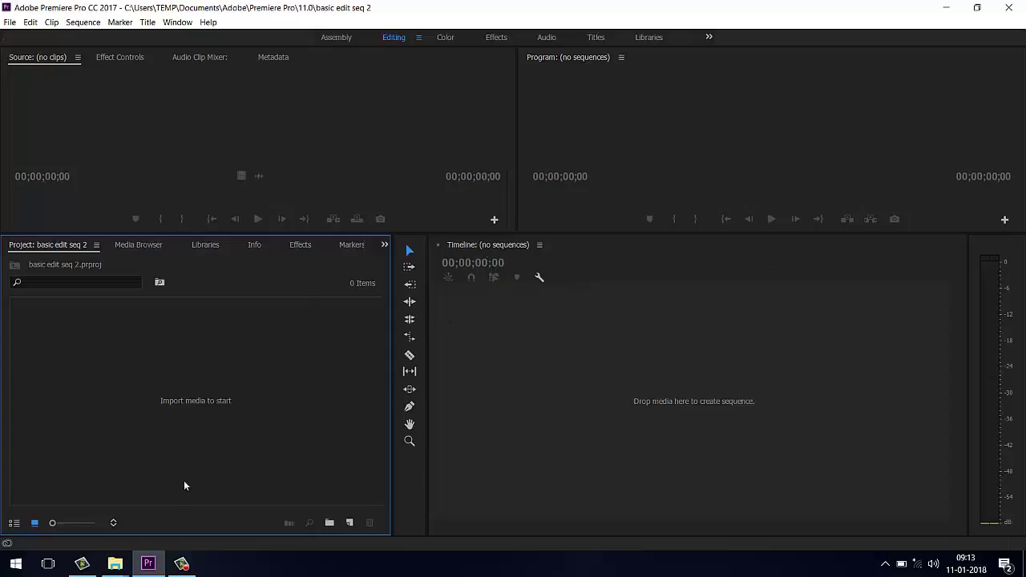
Switch to File Explorer on Local Disk (E:) and examine the frame size and frame rate details of the GOPR0434 video
{"action": "mouse_move", "coordinate": [114, 563]}
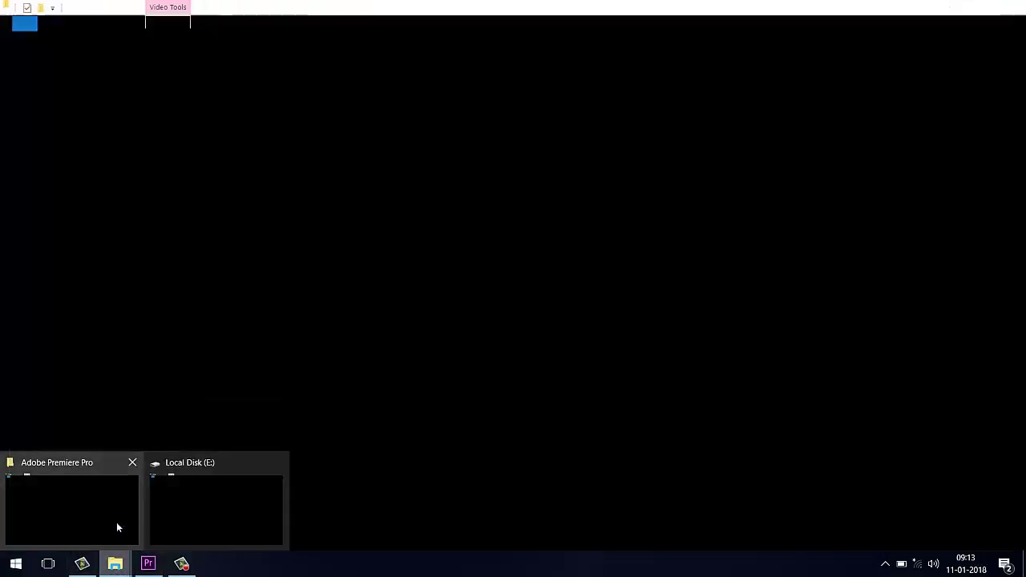
{"action": "left_click", "coordinate": [187, 525]}
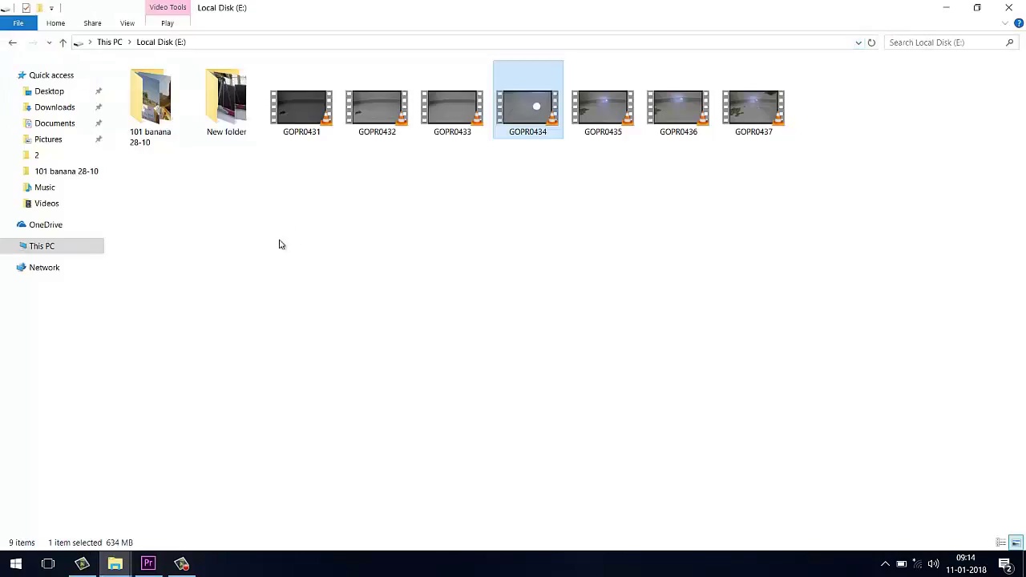
{"action": "right_click", "coordinate": [543, 119]}
{"action": "left_click", "coordinate": [597, 443]}
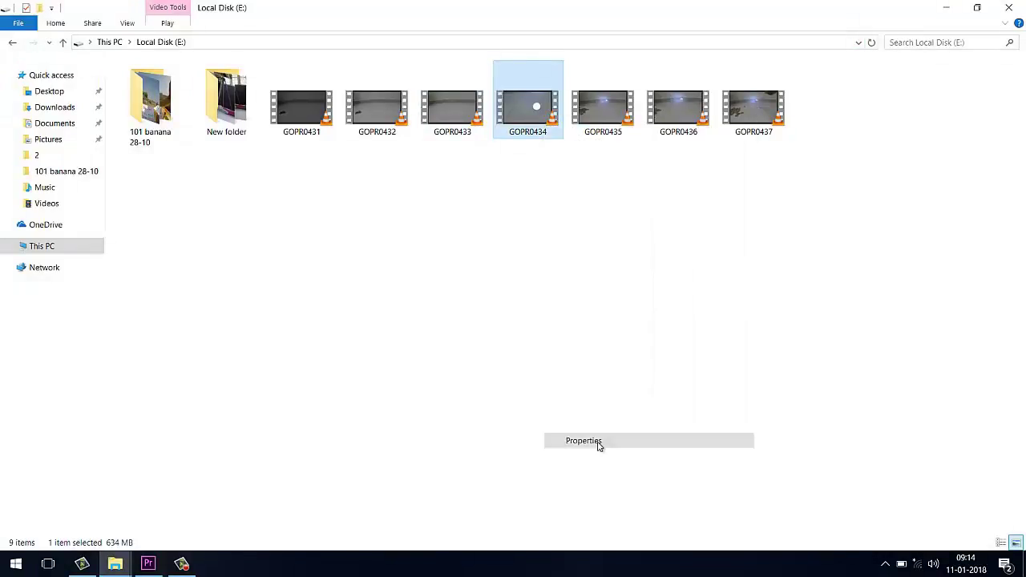
{"action": "left_click", "coordinate": [639, 152]}
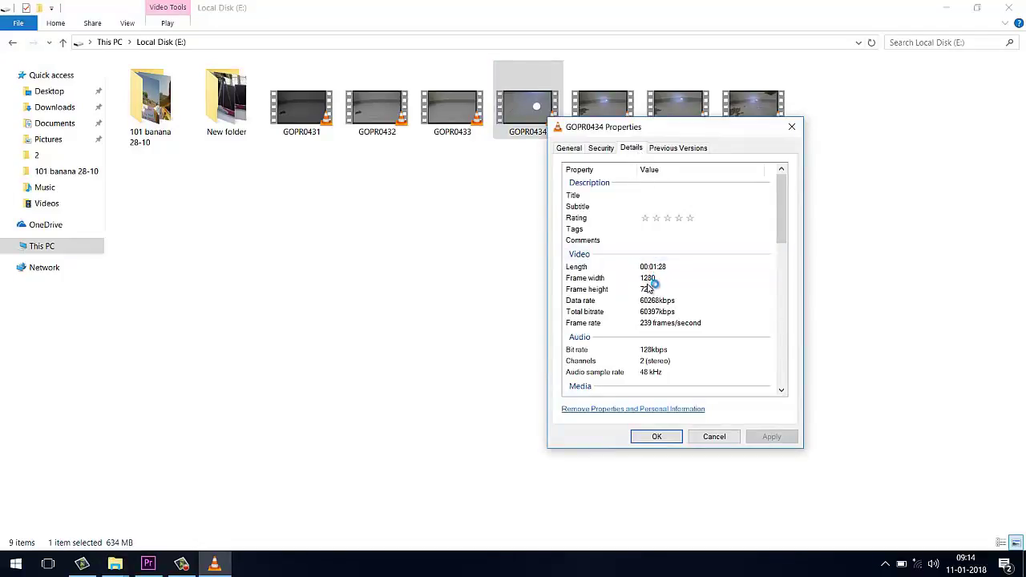
{"action": "left_click", "coordinate": [657, 436]}
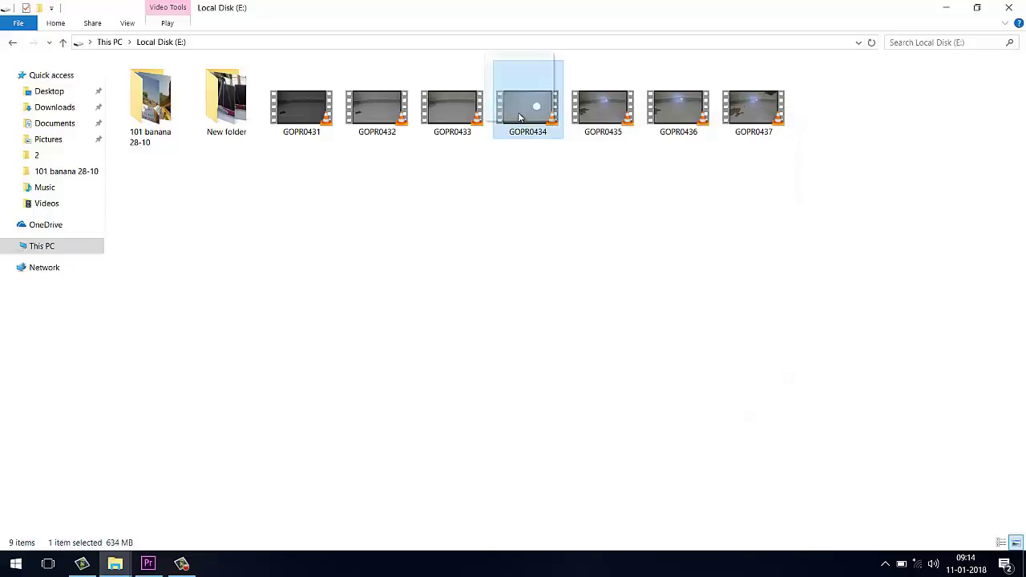
Import the GOPR0434 video and folder 2 from the "101 banana 28-10" folder on Local Disk (E:) into the Premiere Pro project
{"action": "left_click_drag", "start_coordinate": [519, 118], "coordinate": [179, 426]}
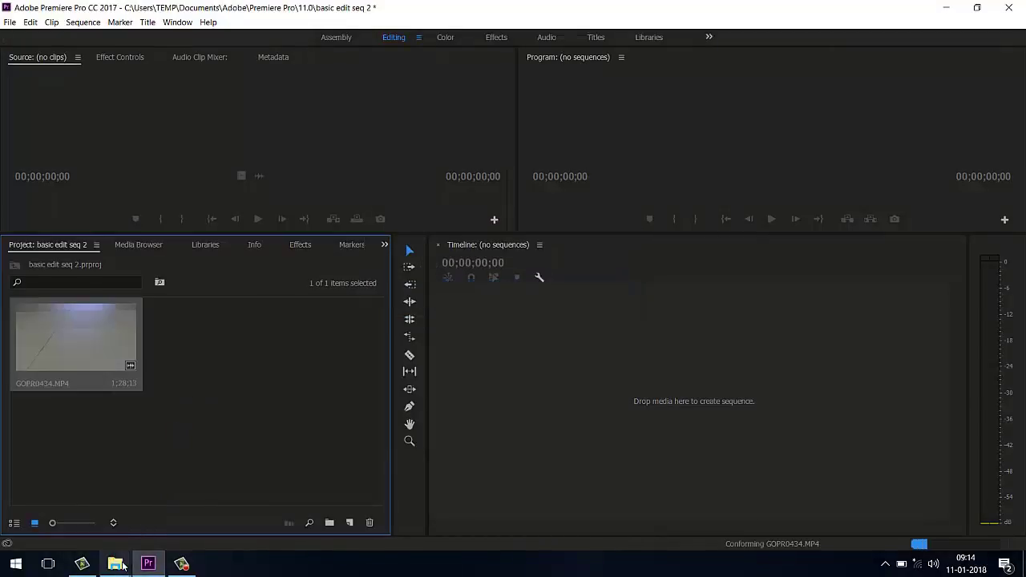
{"action": "mouse_move", "coordinate": [122, 565]}
{"action": "left_click", "coordinate": [208, 503]}
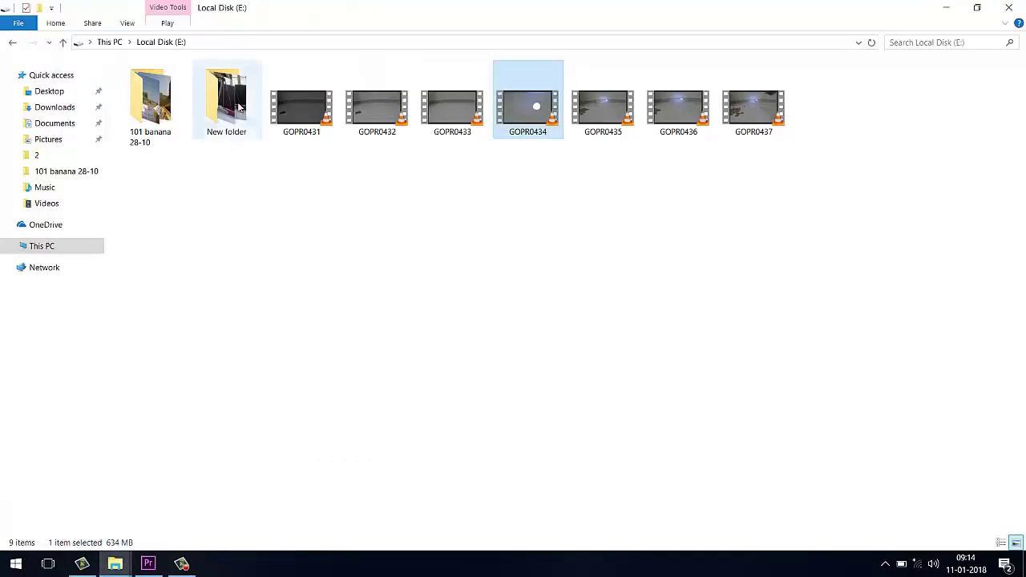
{"action": "double_click", "coordinate": [171, 107]}
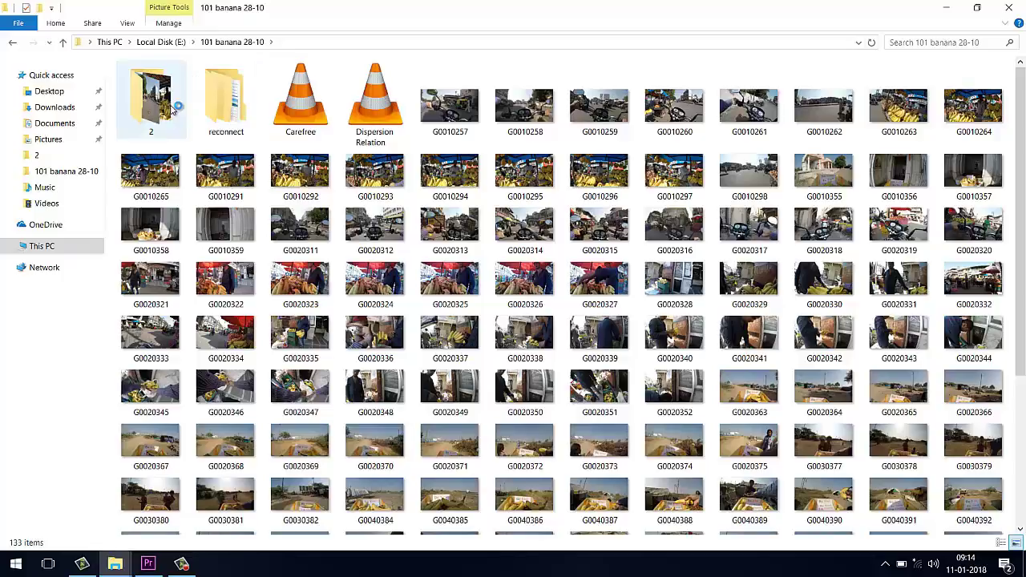
{"action": "left_click", "coordinate": [176, 109]}
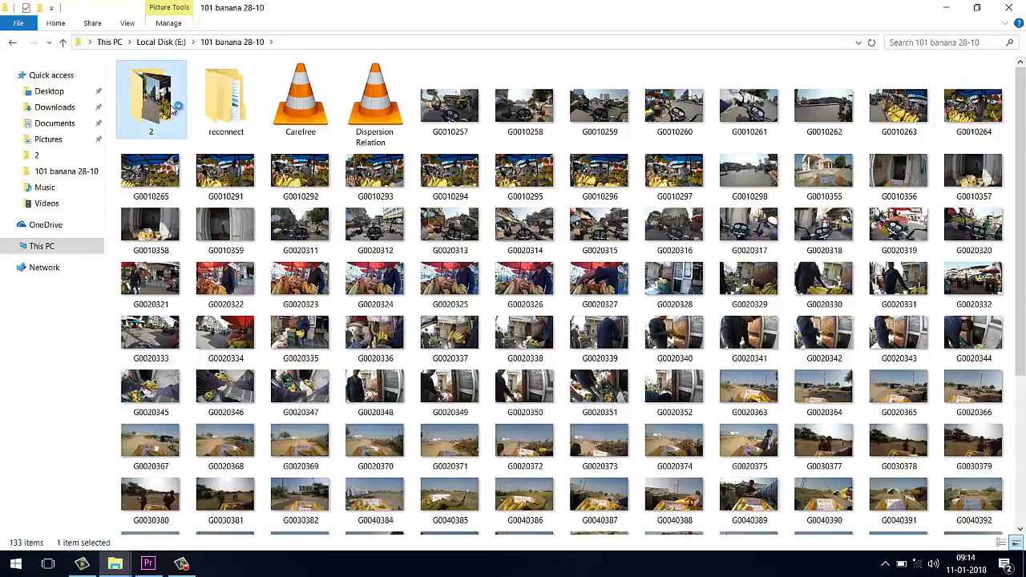
{"action": "left_click_drag", "start_coordinate": [175, 109], "coordinate": [207, 435]}
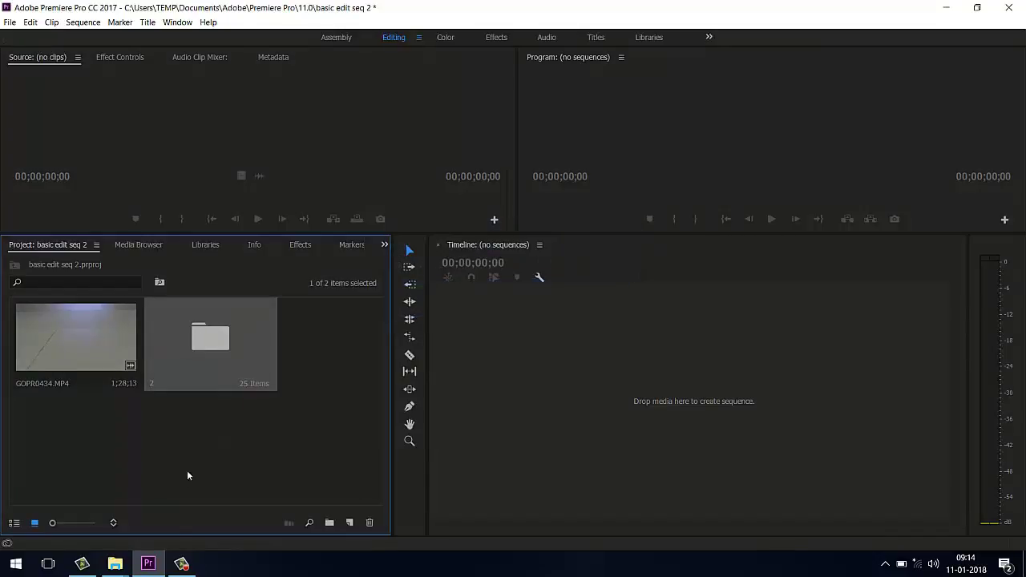
Import the Dispersion Relation audio file from the "101 banana 28-10" folder into the project
{"action": "left_click", "coordinate": [147, 563]}
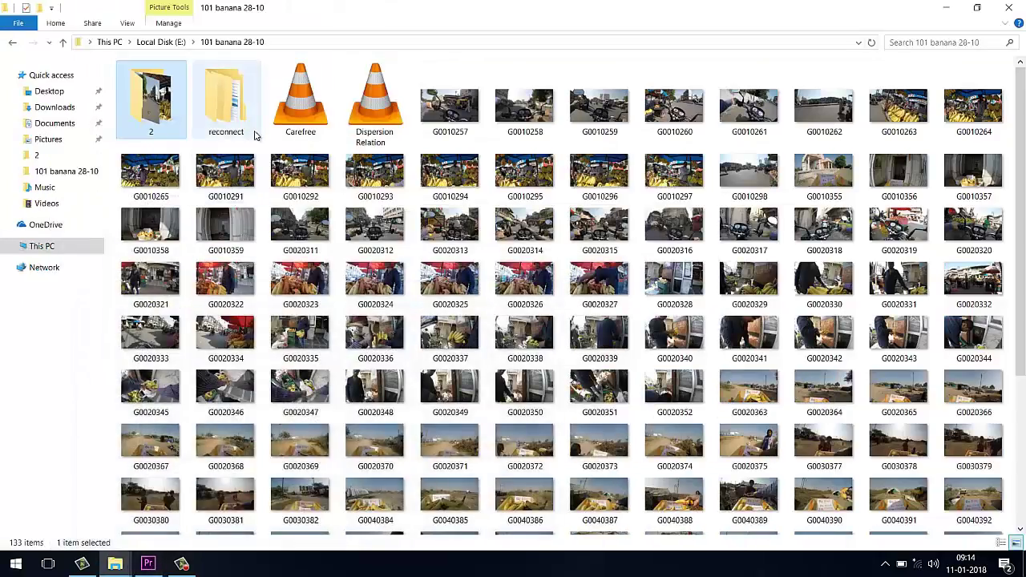
{"action": "left_click", "coordinate": [378, 110]}
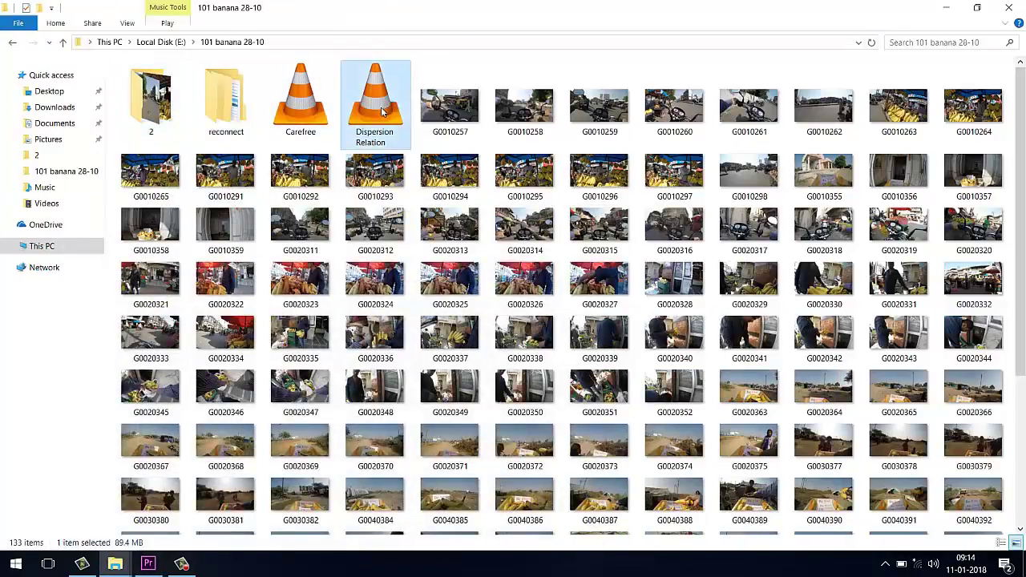
{"action": "left_click_drag", "start_coordinate": [383, 112], "coordinate": [196, 446]}
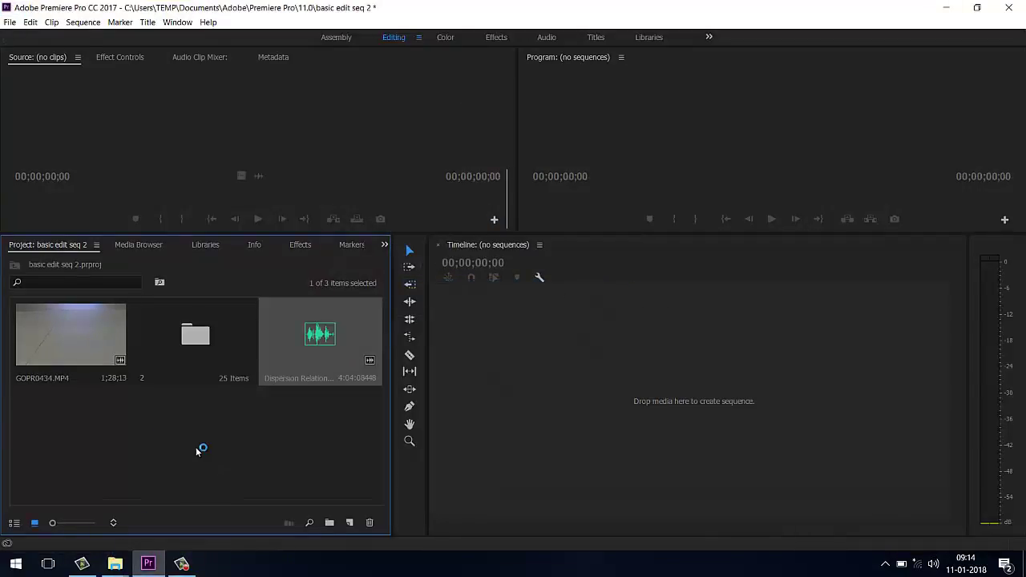
{"action": "left_click", "coordinate": [196, 452]}
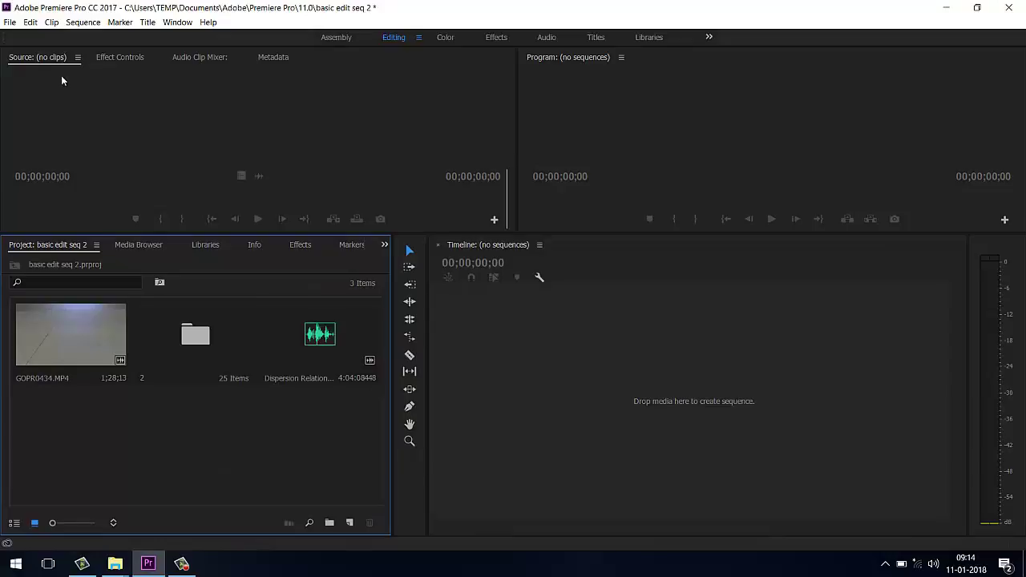
Create a new sequence from the DV - PAL Standard 48kHz preset, checking its frame size and keeping the default name
{"action": "left_click", "coordinate": [11, 22]}
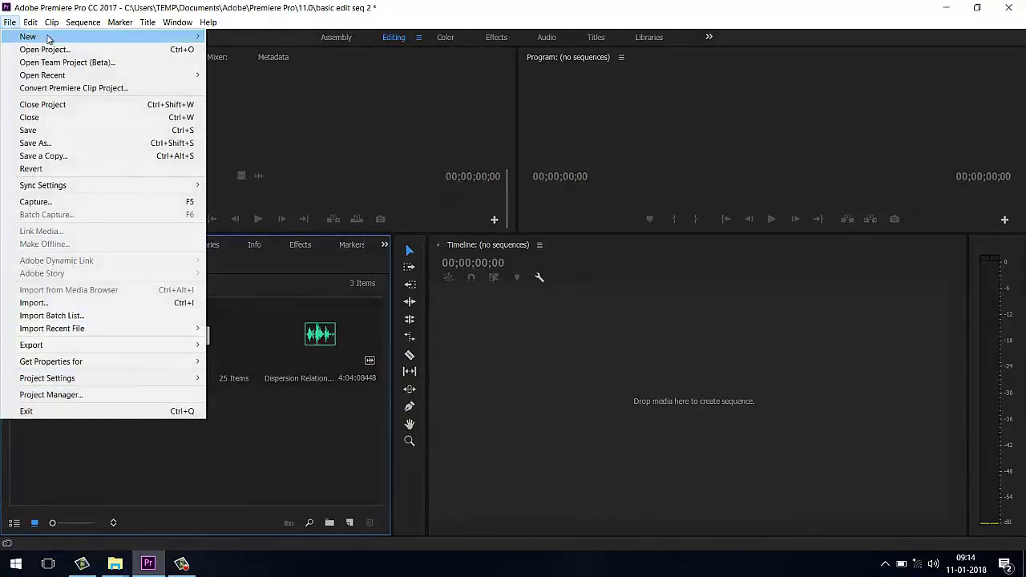
{"action": "mouse_move", "coordinate": [51, 37]}
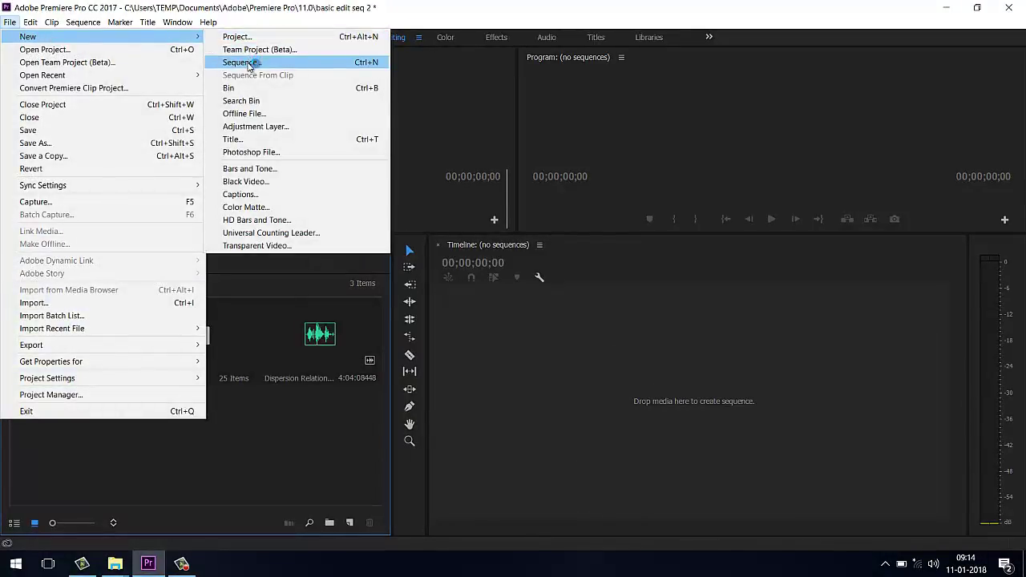
{"action": "left_click", "coordinate": [374, 68]}
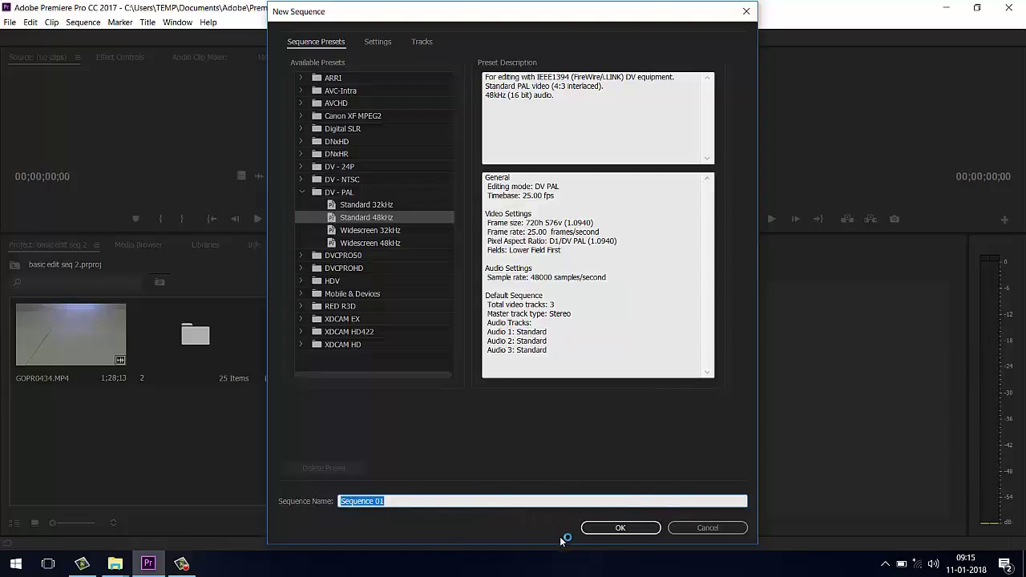
{"action": "left_click", "coordinate": [530, 222]}
{"action": "key", "text": "ctrl+a"}
{"action": "left_click", "coordinate": [530, 223]}
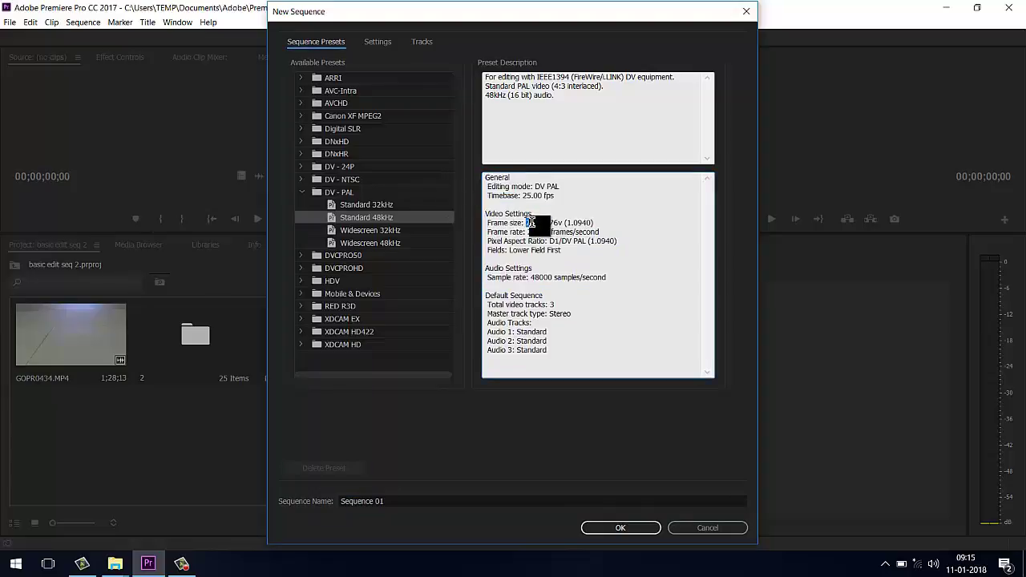
{"action": "double_click", "coordinate": [551, 223]}
{"action": "left_click_drag", "start_coordinate": [554, 222], "coordinate": [566, 222]}
{"action": "left_click", "coordinate": [621, 527]}
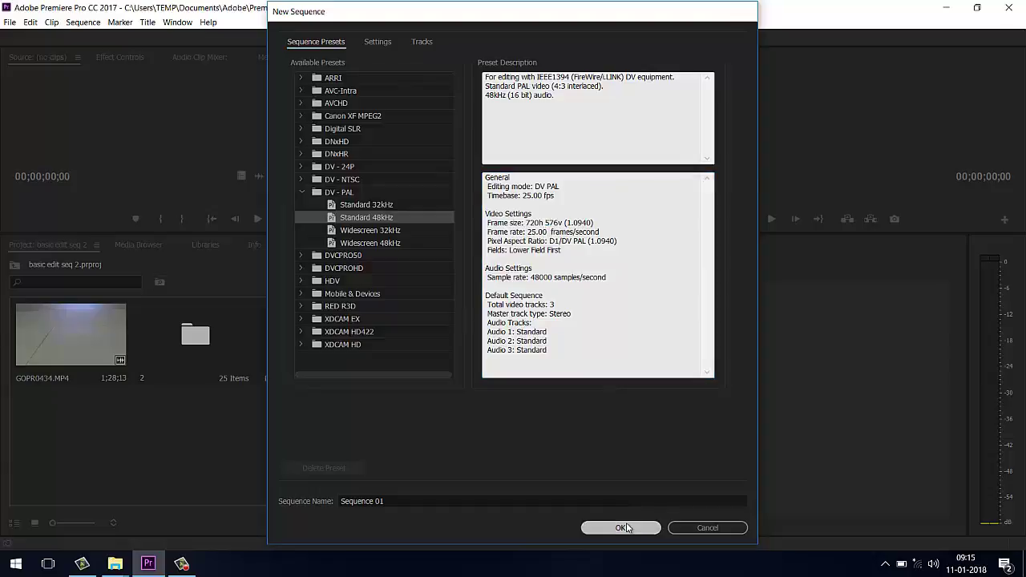
Examine the properties of Sequence 01 for its frame size and frame rate
{"action": "right_click", "coordinate": [89, 419]}
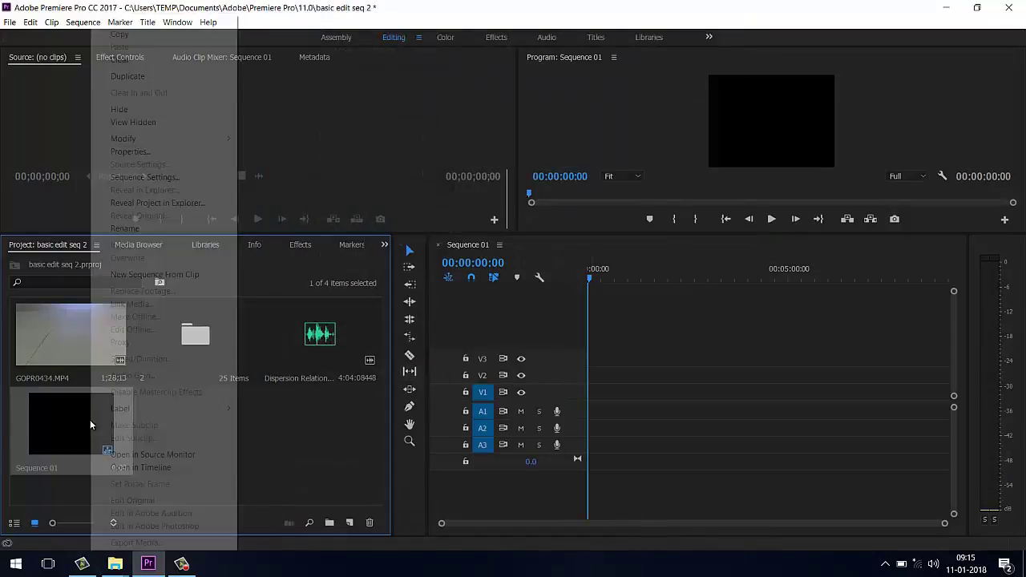
{"action": "left_click", "coordinate": [133, 151]}
{"action": "left_click_drag", "start_coordinate": [137, 145], "coordinate": [80, 106]}
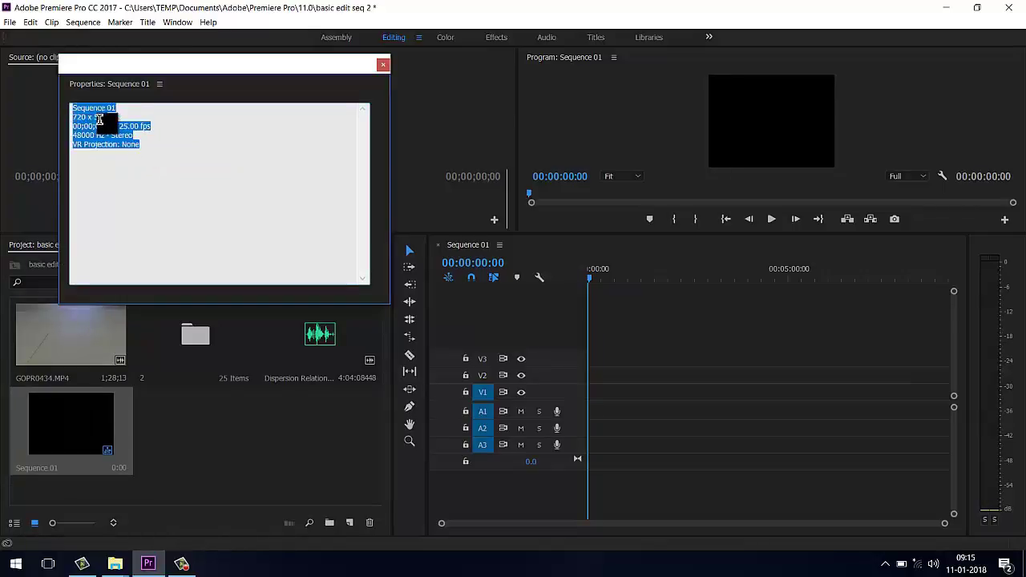
{"action": "left_click", "coordinate": [383, 65]}
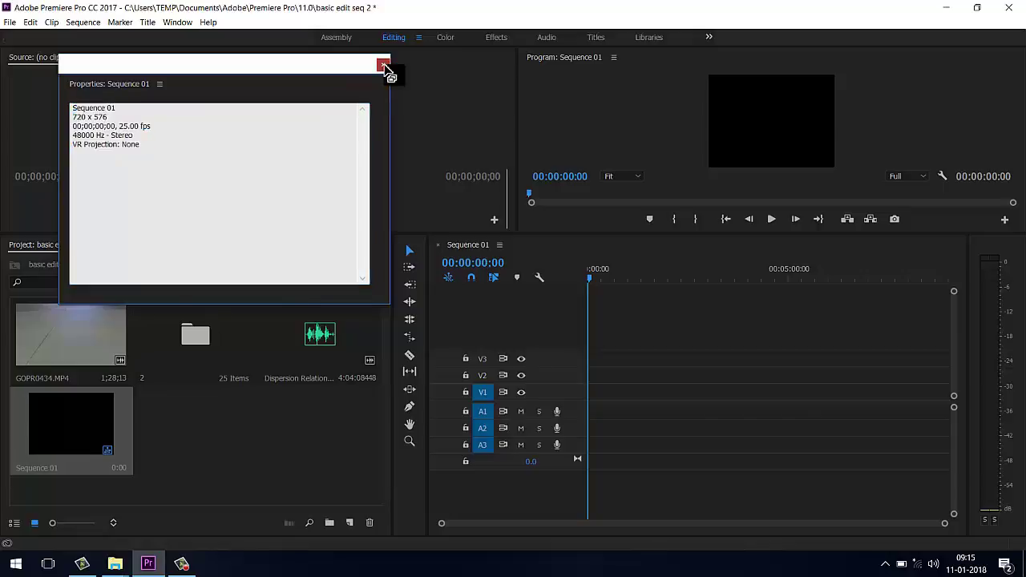
Examine the properties of the GOPR0434.MP4 clip for its image size and frame rate
{"action": "right_click", "coordinate": [88, 337]}
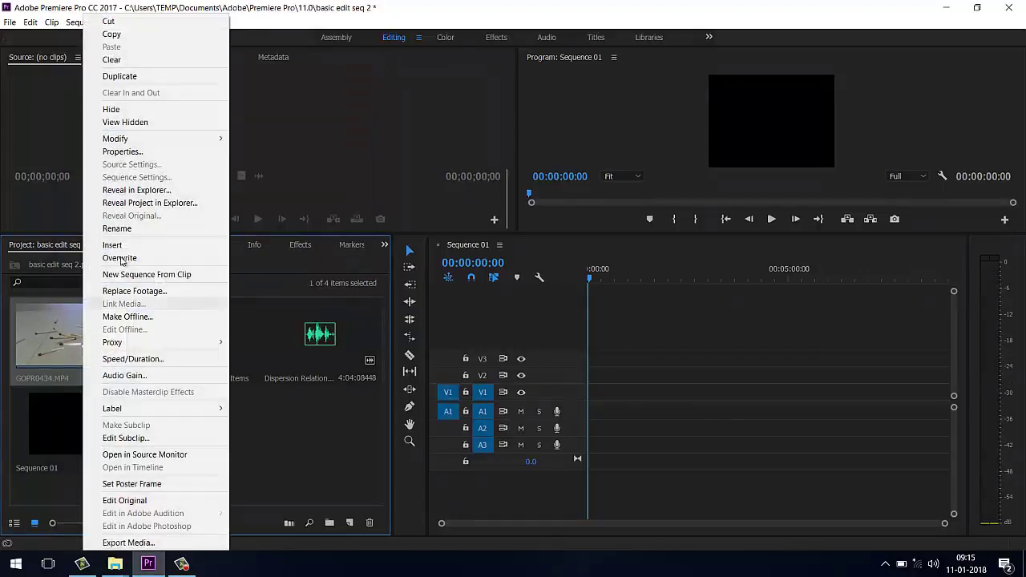
{"action": "left_click", "coordinate": [128, 152]}
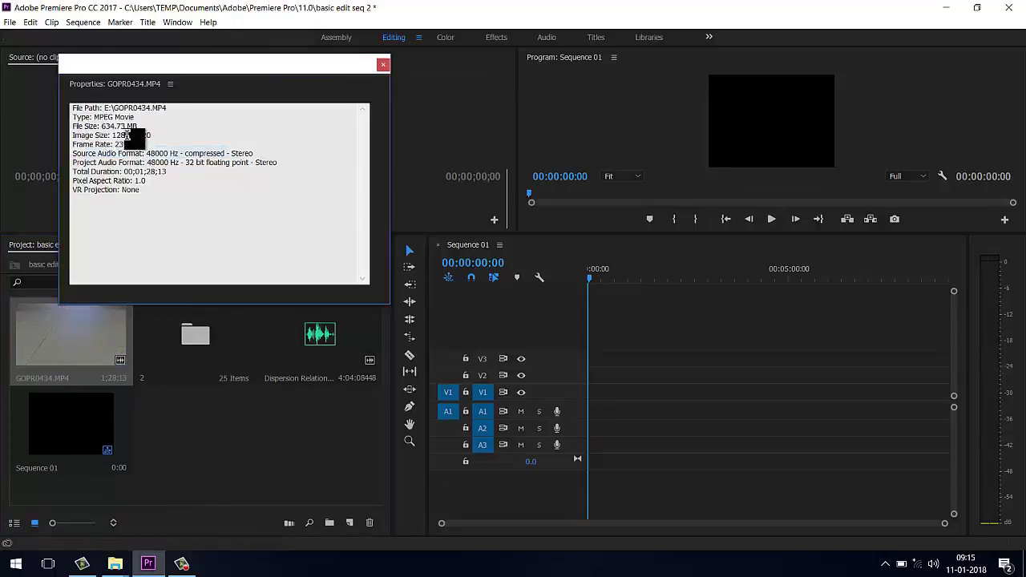
{"action": "left_click", "coordinate": [384, 65]}
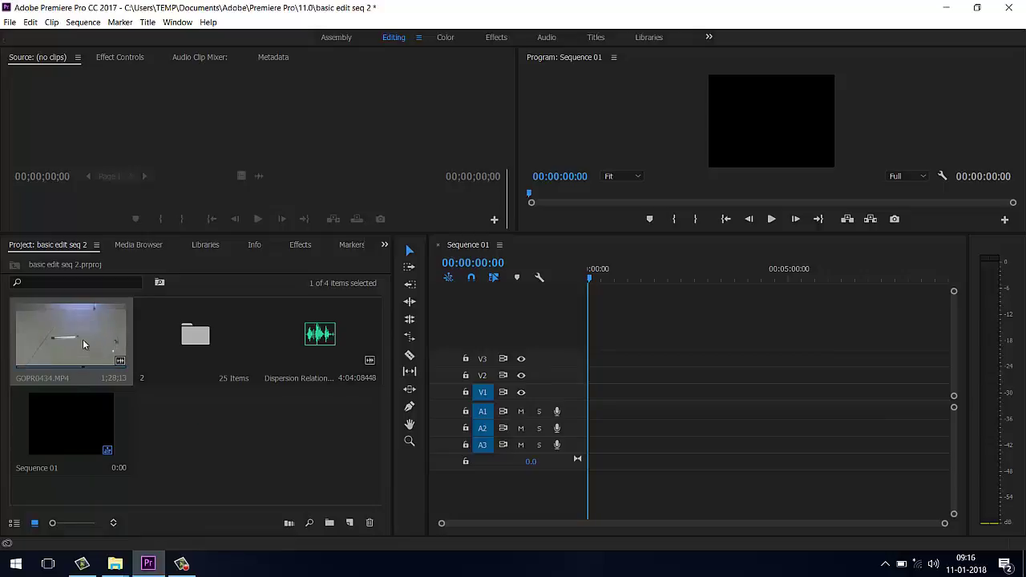
Place GOPR0434.MP4 at the start of video track V1 and change the sequence settings to match the clip
{"action": "left_click_drag", "start_coordinate": [82, 339], "coordinate": [577, 392]}
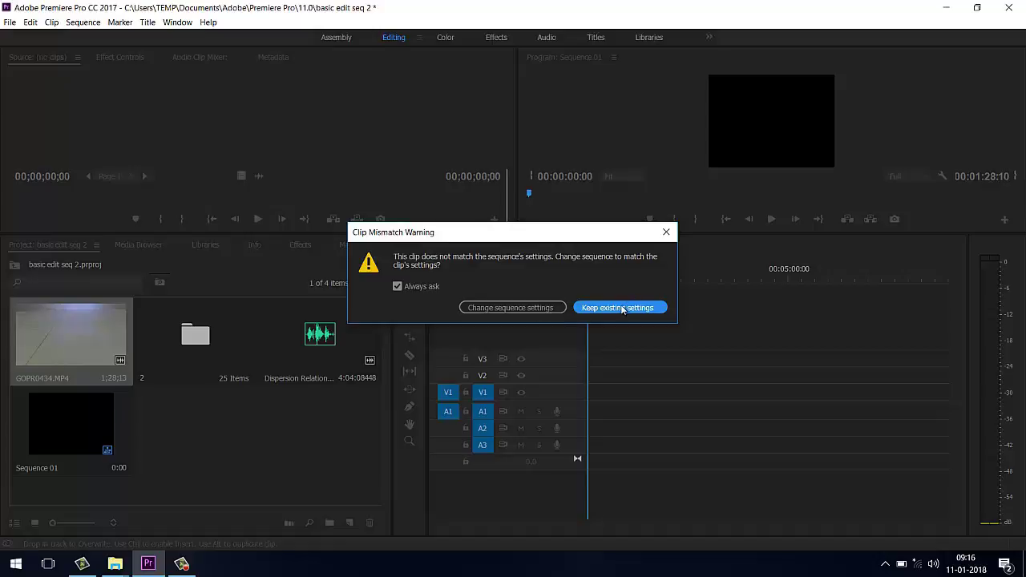
{"action": "left_click", "coordinate": [524, 309]}
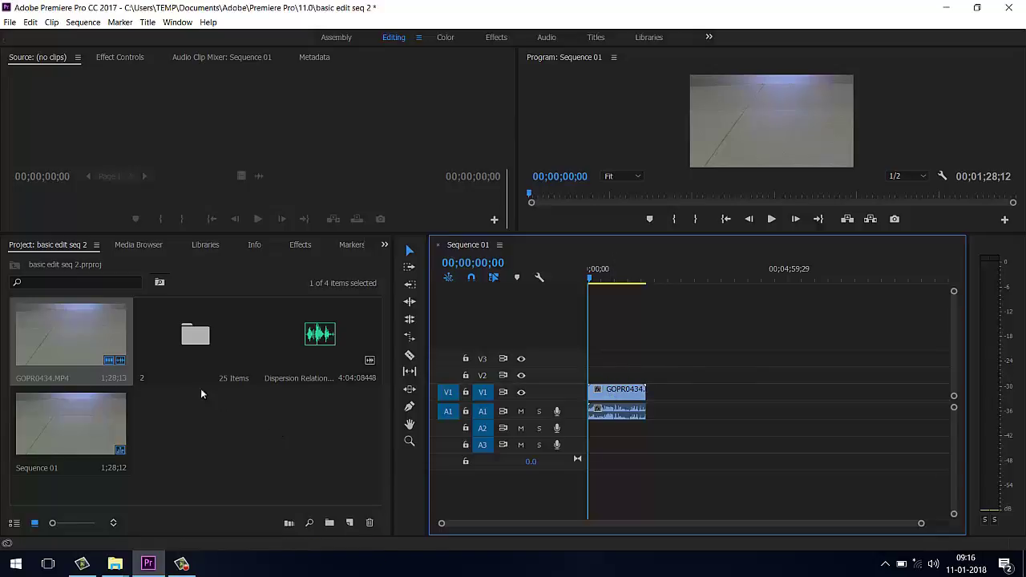
View the contents of bin 2 in a separate window and close that window
{"action": "left_click", "coordinate": [203, 352]}
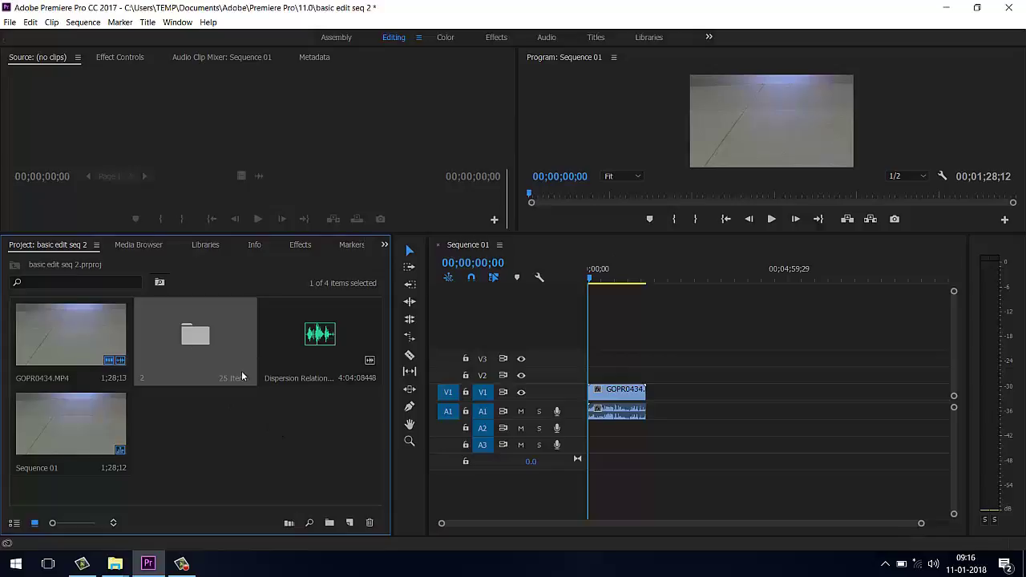
{"action": "double_click", "coordinate": [209, 343]}
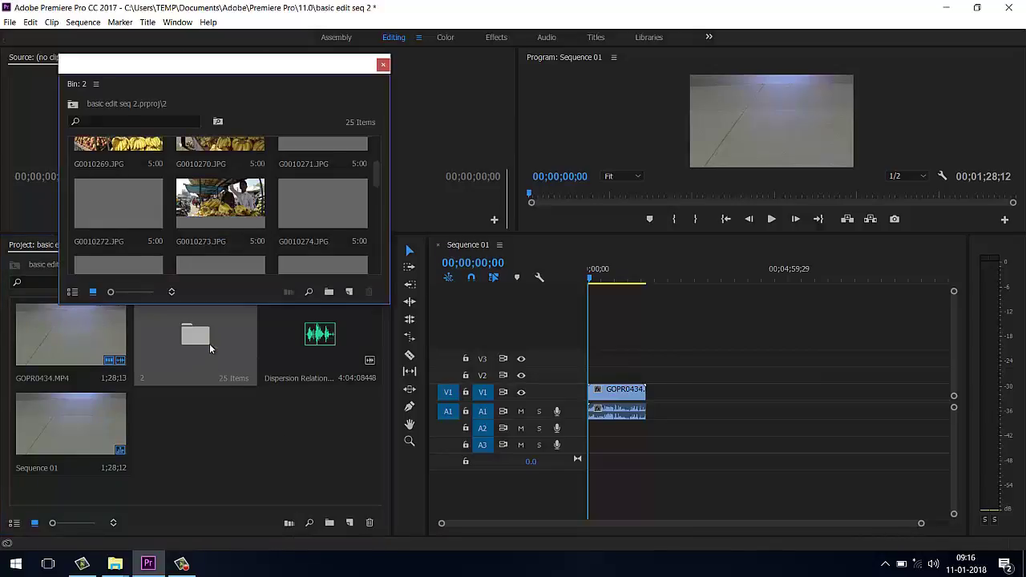
{"action": "left_click", "coordinate": [383, 65]}
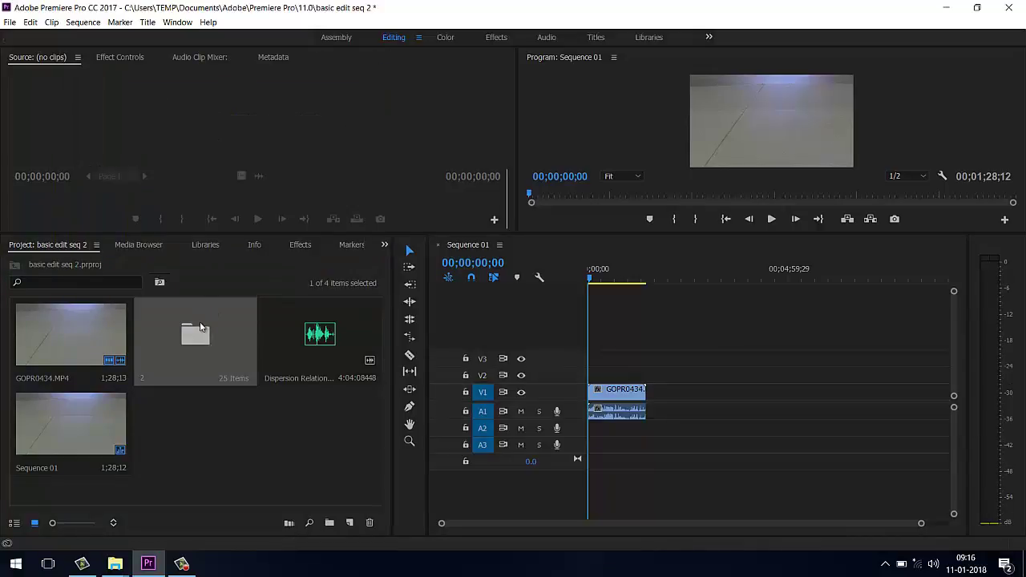
Open bin 2 in the project panel and create a new sequence from the still image G0010289.JPG
{"action": "double_click", "coordinate": [201, 328], "text": "ctrl"}
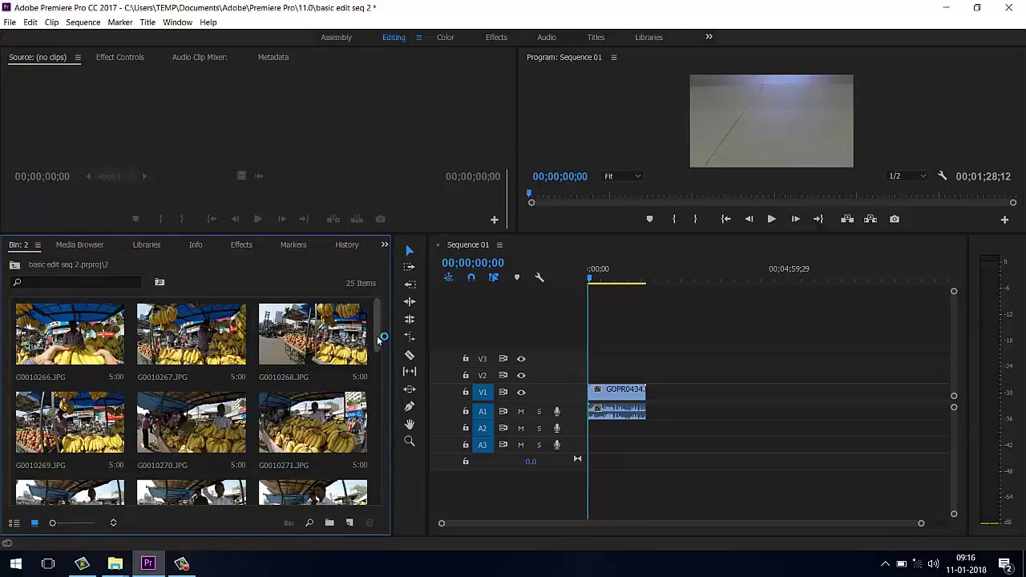
{"action": "left_click_drag", "start_coordinate": [377, 340], "coordinate": [371, 489]}
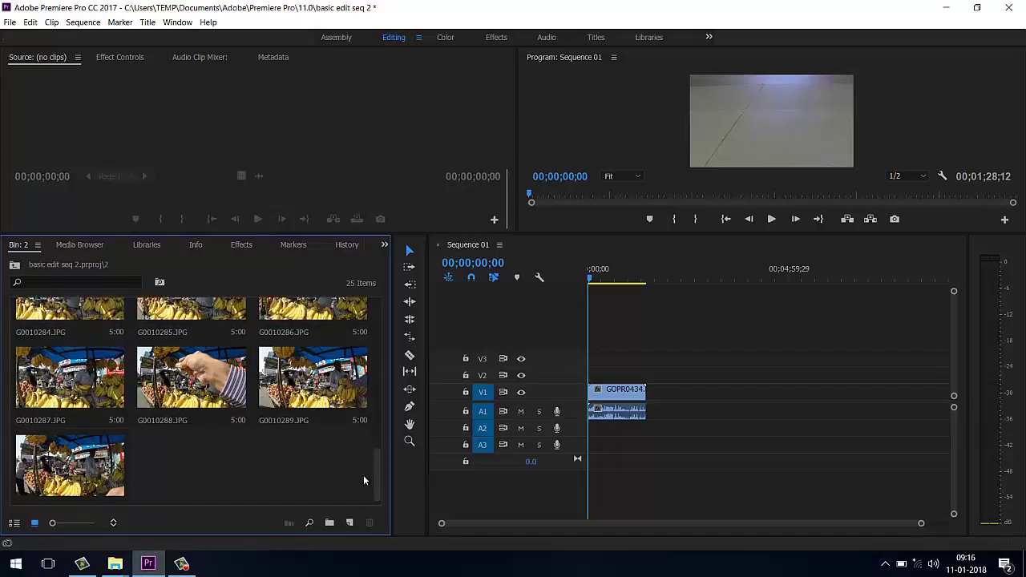
{"action": "left_click", "coordinate": [300, 378]}
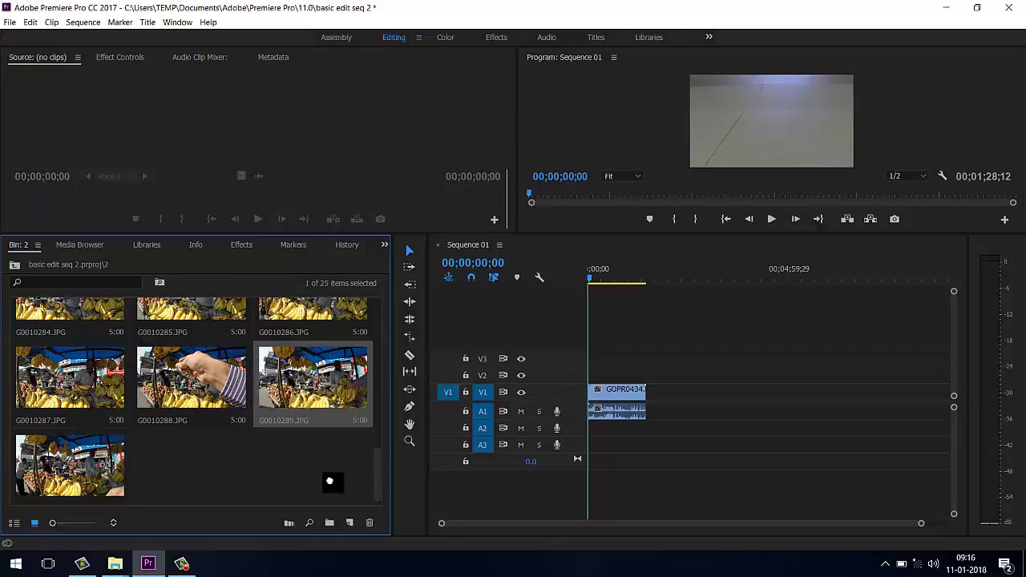
{"action": "left_click_drag", "start_coordinate": [329, 481], "coordinate": [353, 525]}
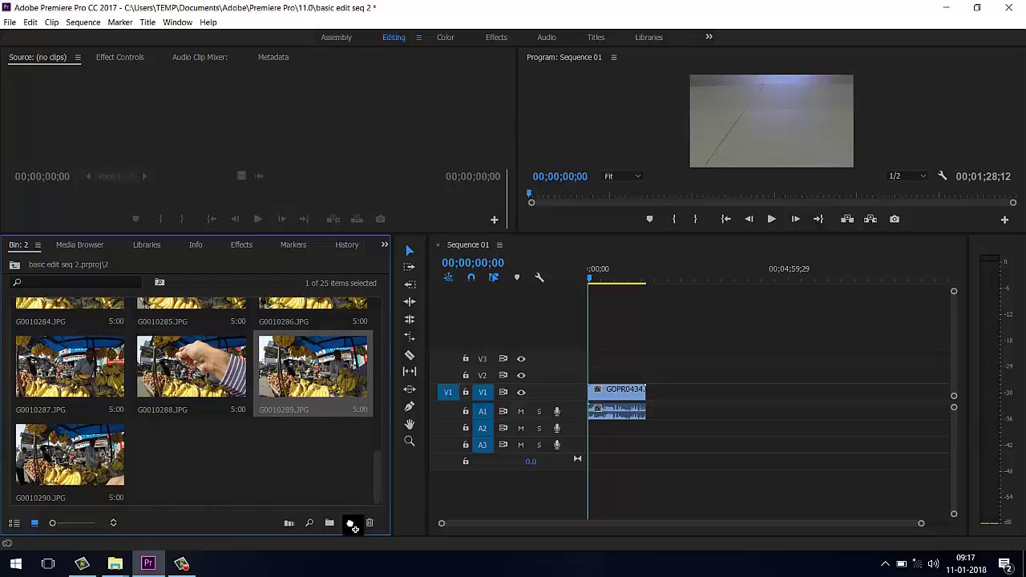
{"action": "left_click_drag", "start_coordinate": [353, 526], "coordinate": [351, 525]}
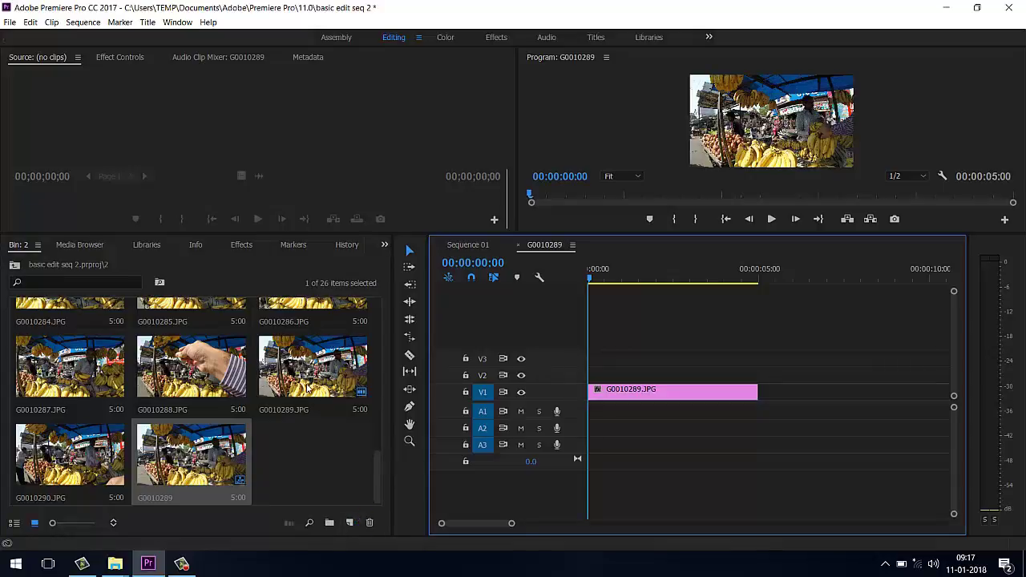
{"action": "left_click", "coordinate": [11, 21]}
{"action": "left_click", "coordinate": [10, 22]}
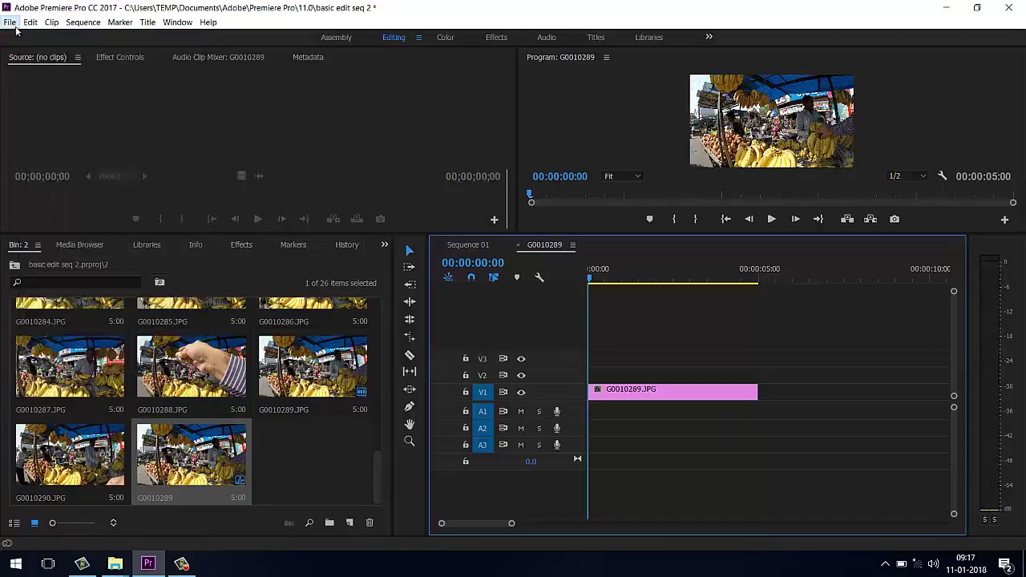
{"action": "left_click", "coordinate": [11, 22]}
{"action": "mouse_move", "coordinate": [16, 37]}
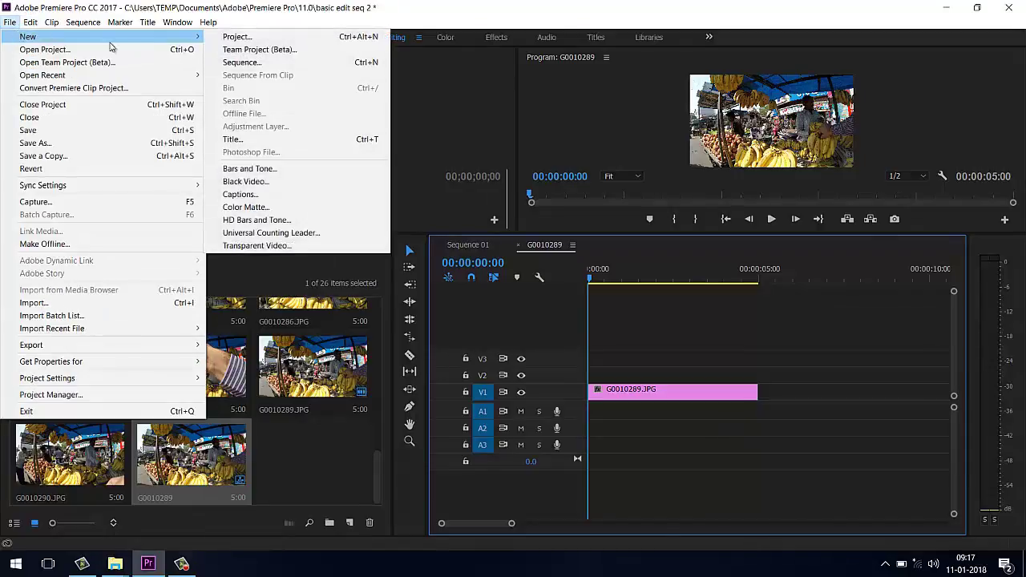
{"action": "left_click", "coordinate": [408, 393]}
{"action": "left_click", "coordinate": [317, 449]}
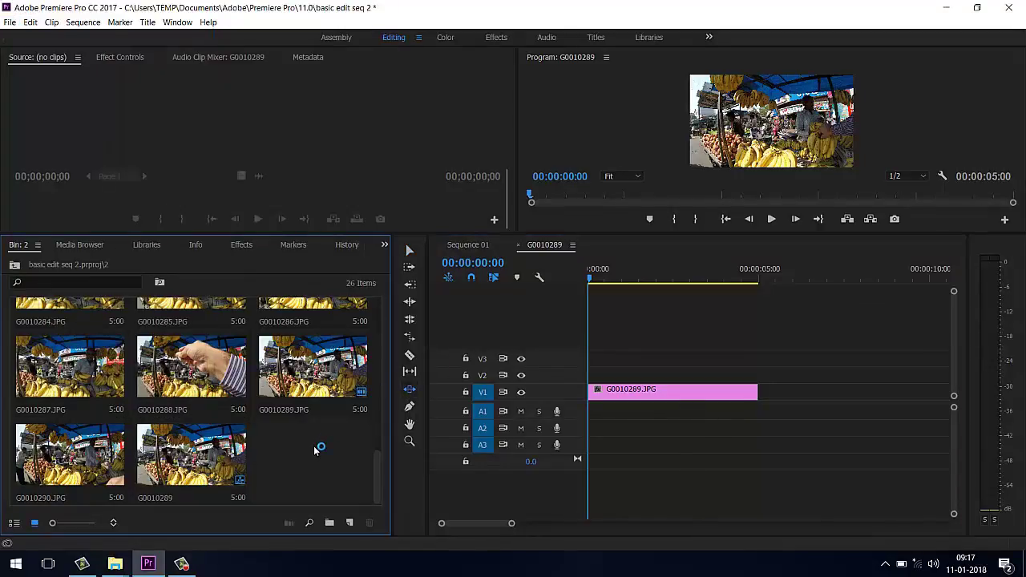
{"action": "left_click", "coordinate": [218, 467]}
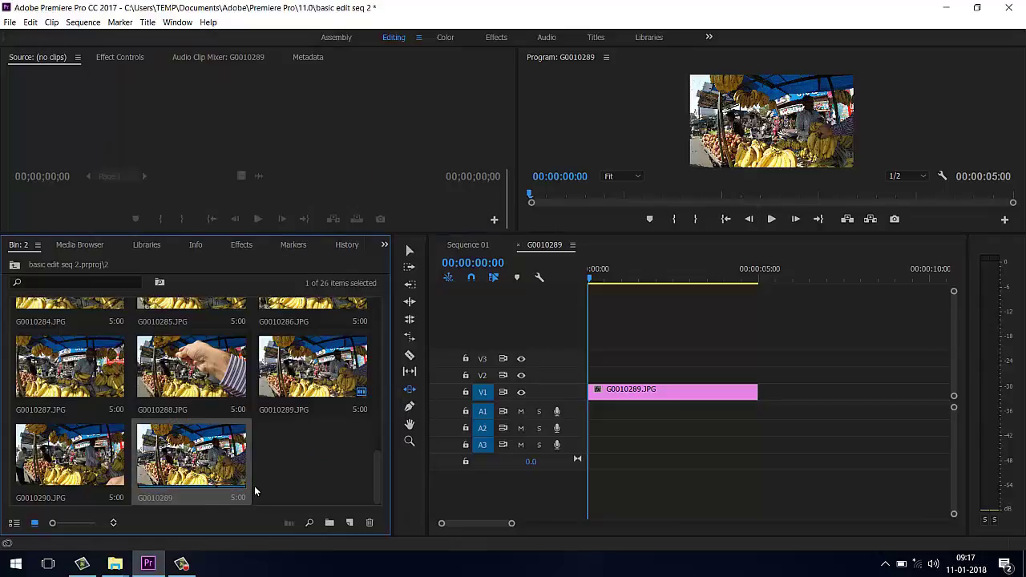
{"action": "left_click", "coordinate": [281, 489]}
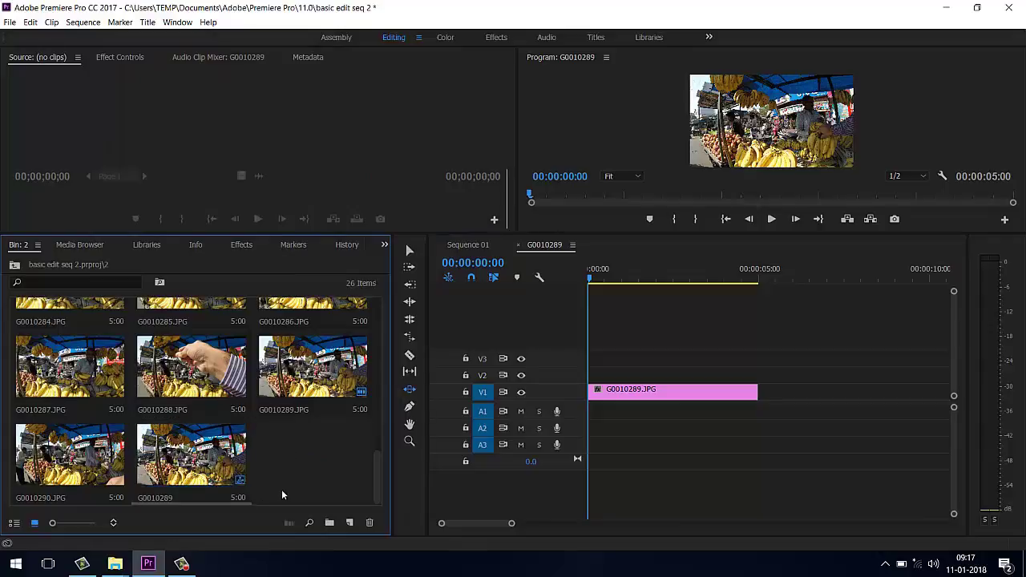
{"action": "left_click", "coordinate": [208, 463]}
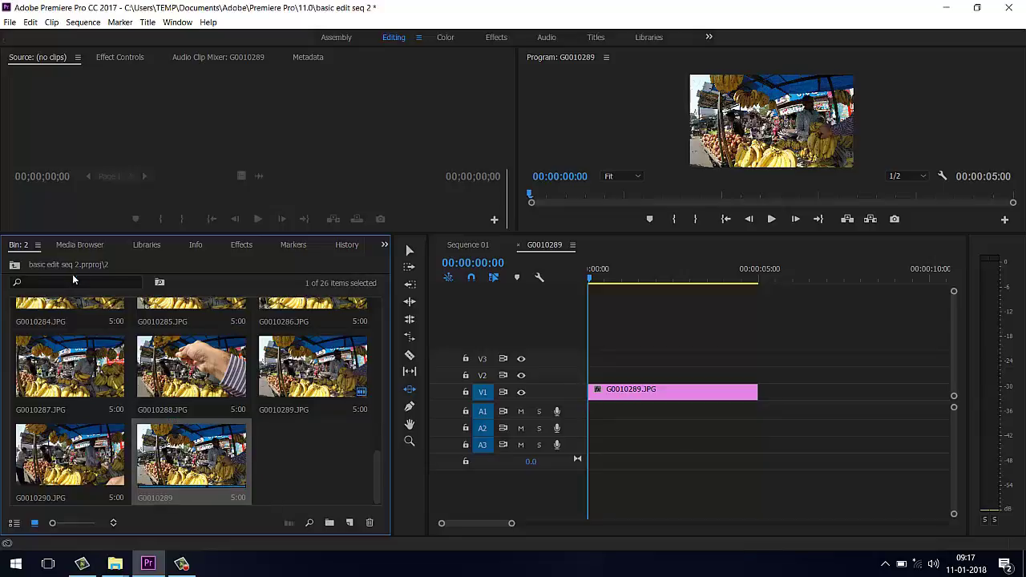
Return to the project's top level, open bin 2 in a separate window and rename the G0010289 sequence as test seq
{"action": "left_click", "coordinate": [15, 266]}
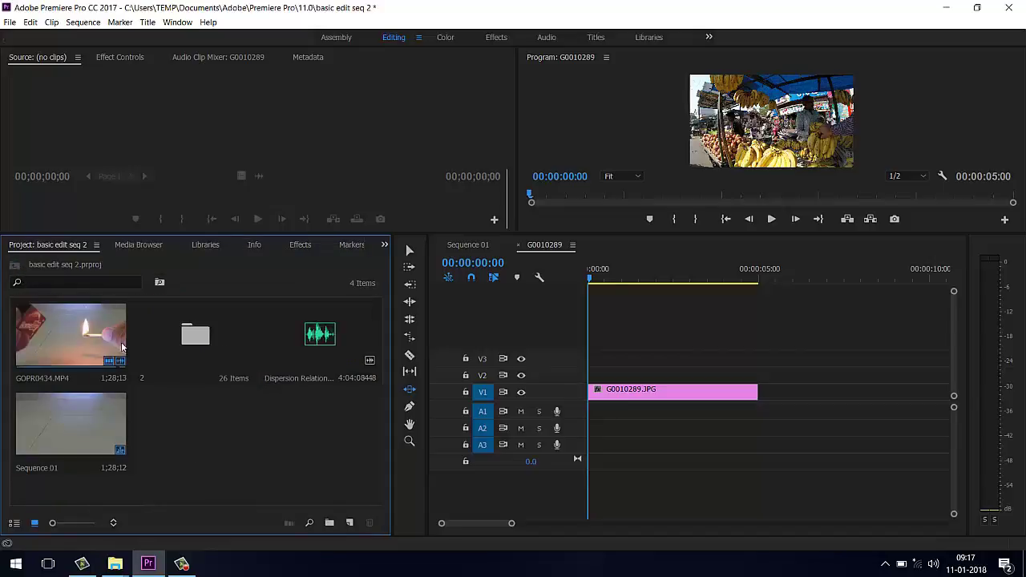
{"action": "double_click", "coordinate": [193, 363]}
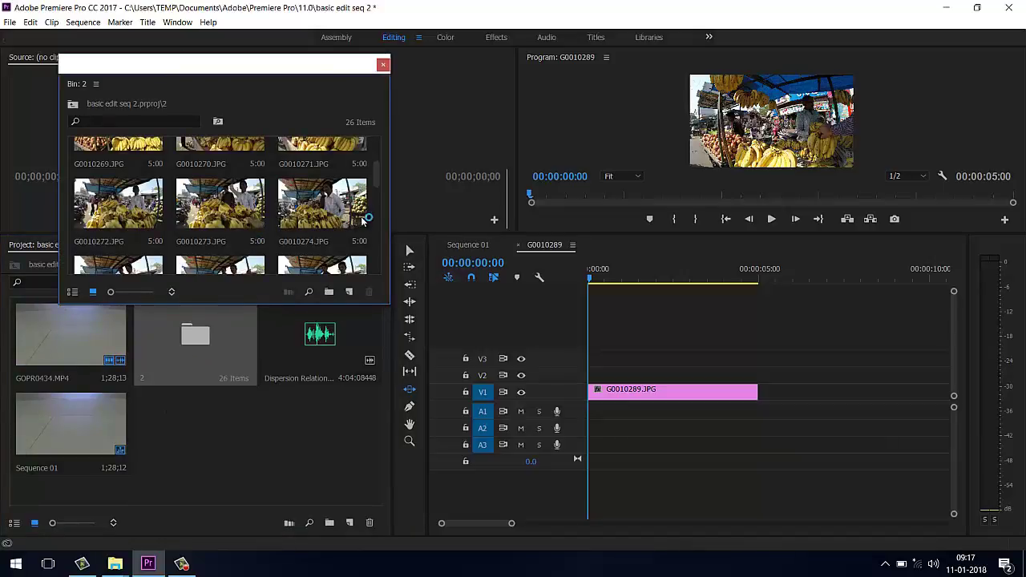
{"action": "scroll", "coordinate": [374, 215], "scroll_direction": "down", "scroll_amount": 4}
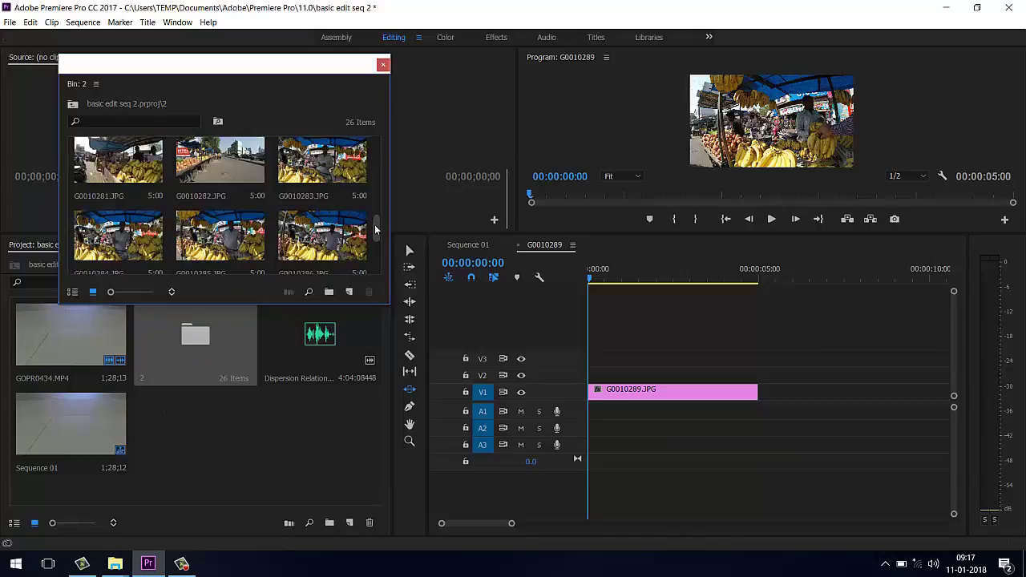
{"action": "scroll", "coordinate": [376, 237], "scroll_direction": "down", "scroll_amount": 3}
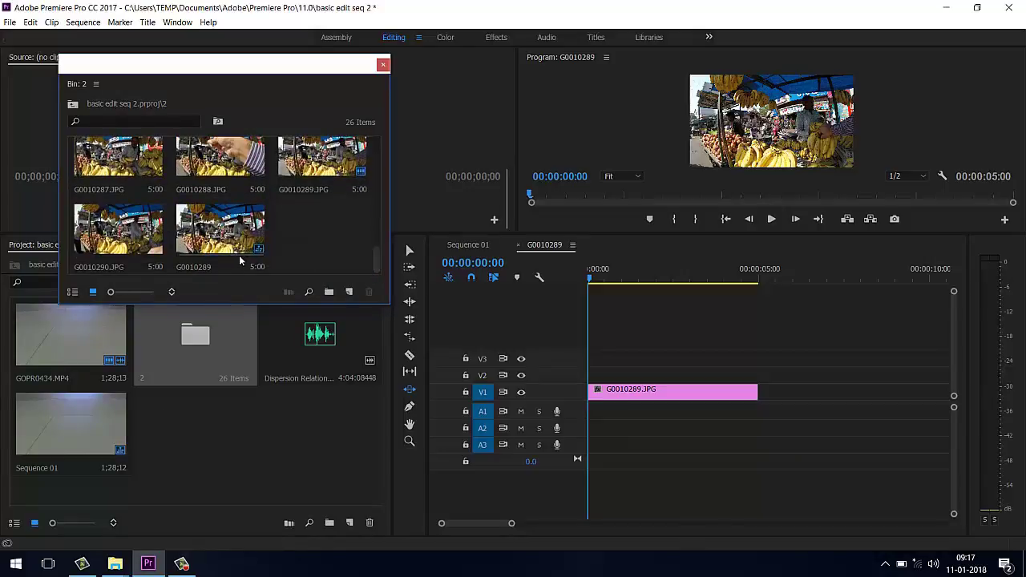
{"action": "left_click", "coordinate": [205, 269]}
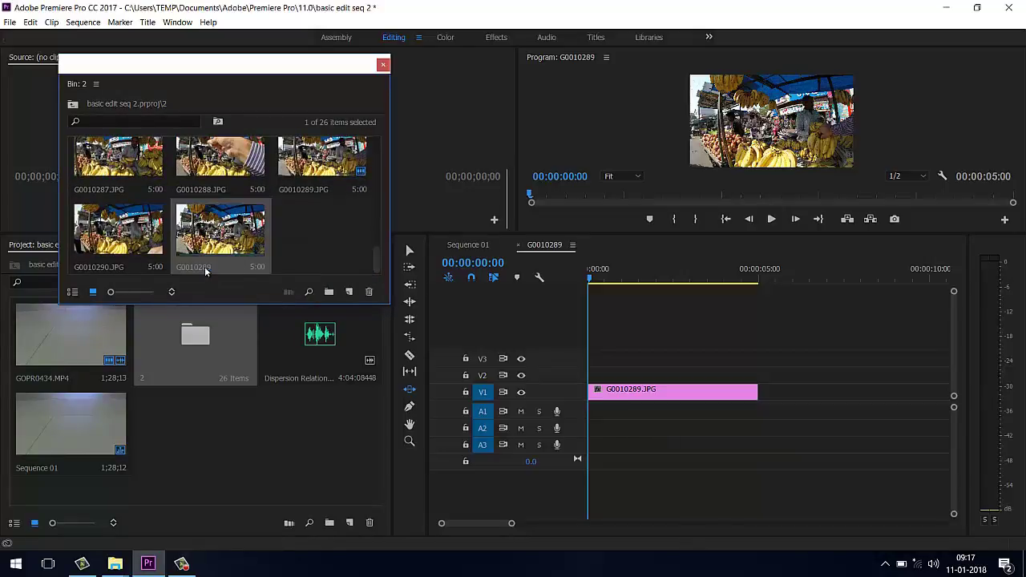
{"action": "left_click", "coordinate": [205, 269]}
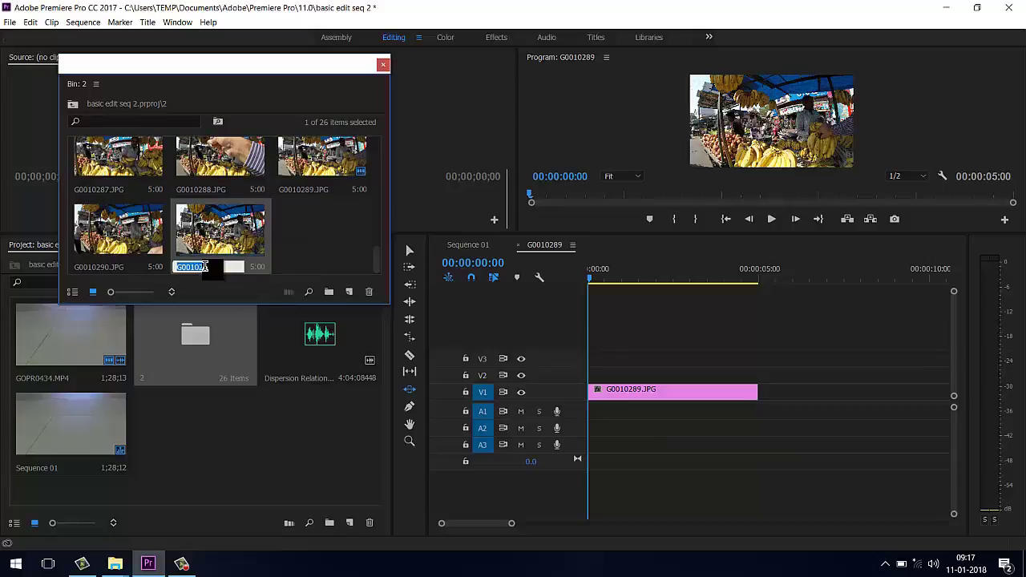
{"action": "type", "text": "test seq"}
{"action": "key", "text": "Tab"}
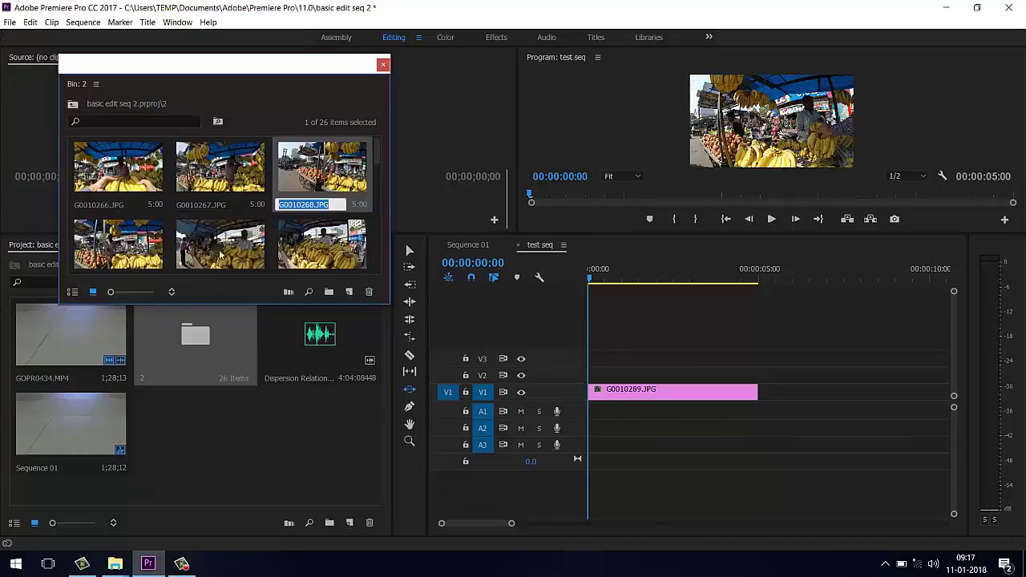
{"action": "scroll", "coordinate": [378, 238], "scroll_direction": "down", "scroll_amount": 6}
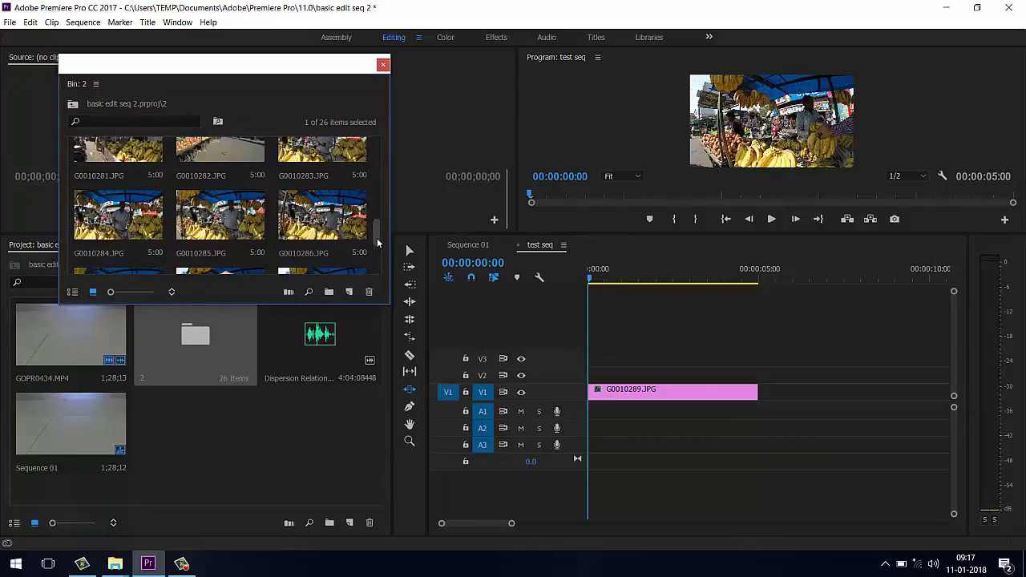
{"action": "scroll", "coordinate": [377, 241], "scroll_direction": "down", "scroll_amount": 1}
{"action": "scroll", "coordinate": [378, 249], "scroll_direction": "down", "scroll_amount": 2}
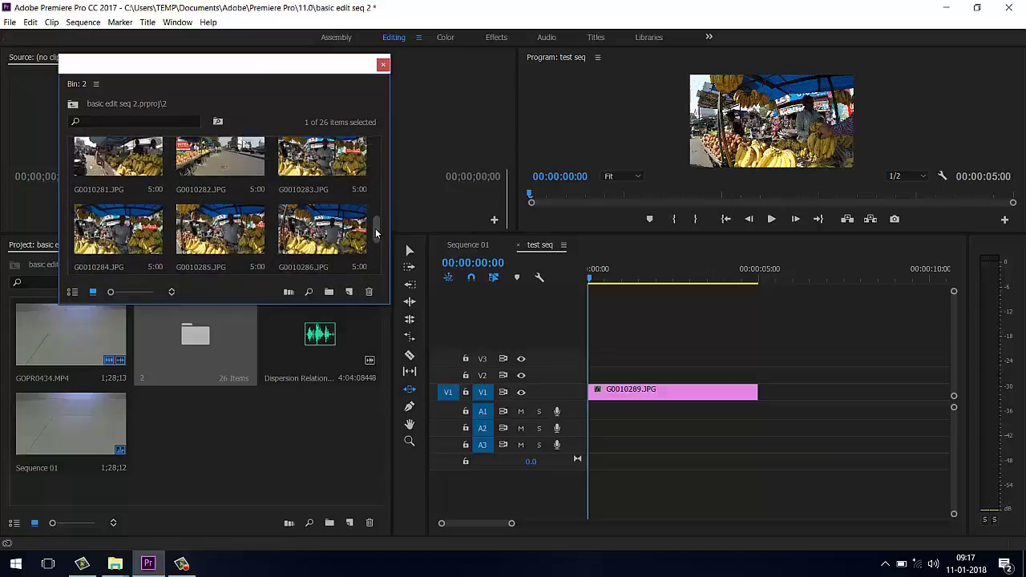
{"action": "left_click_drag", "start_coordinate": [376, 261], "coordinate": [374, 166]}
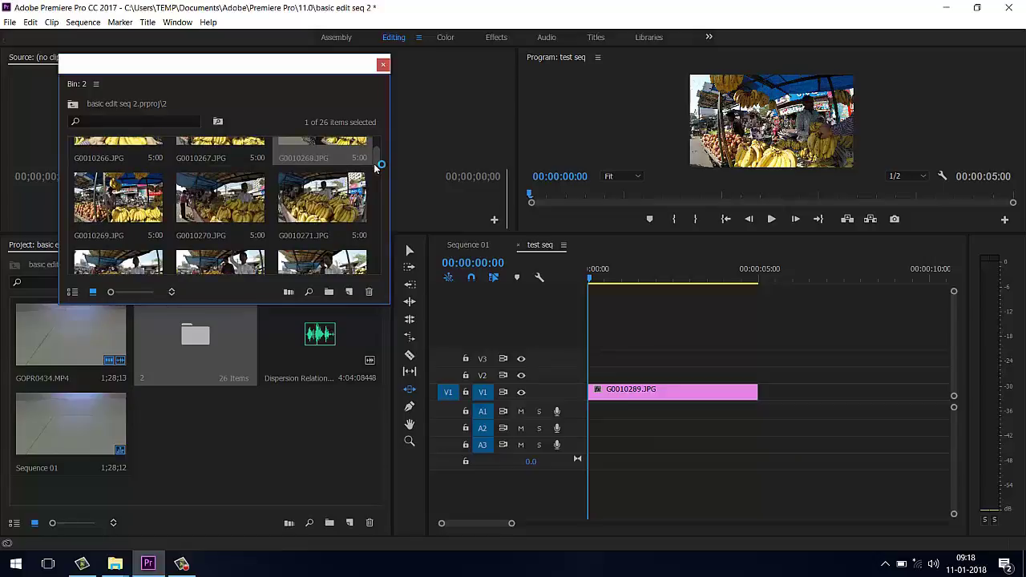
{"action": "left_click", "coordinate": [283, 429]}
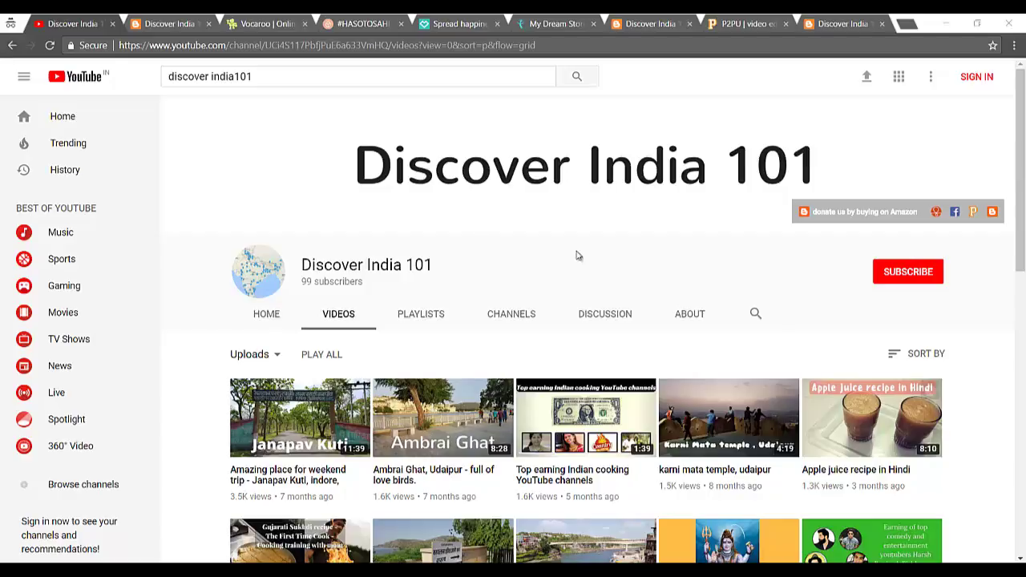
Switch to the browser and view the "Drop your confessions and botheration" form on the Discover India 101 blog
{"action": "left_click", "coordinate": [156, 29]}
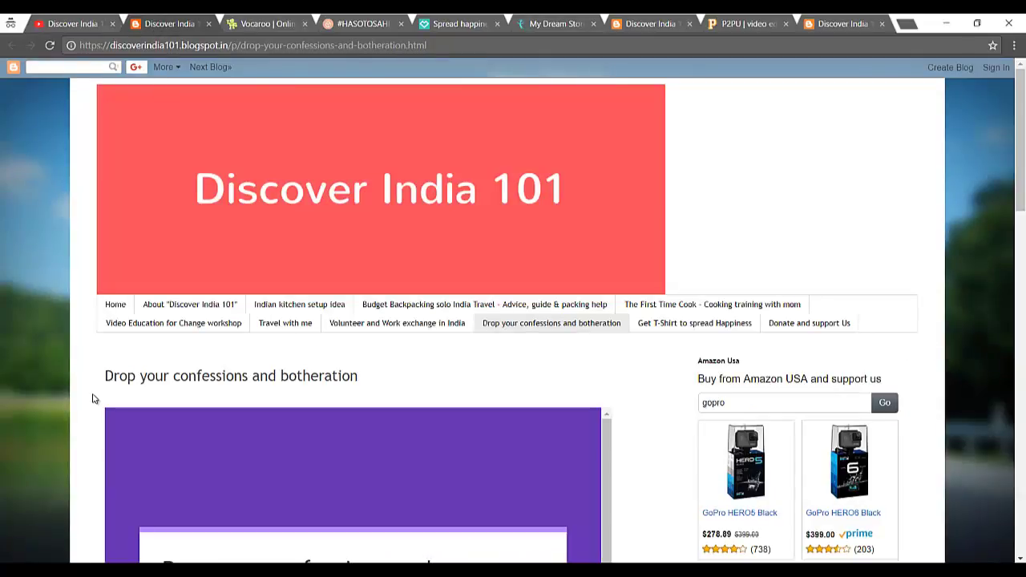
{"action": "scroll", "coordinate": [93, 399], "scroll_direction": "down", "scroll_amount": 4}
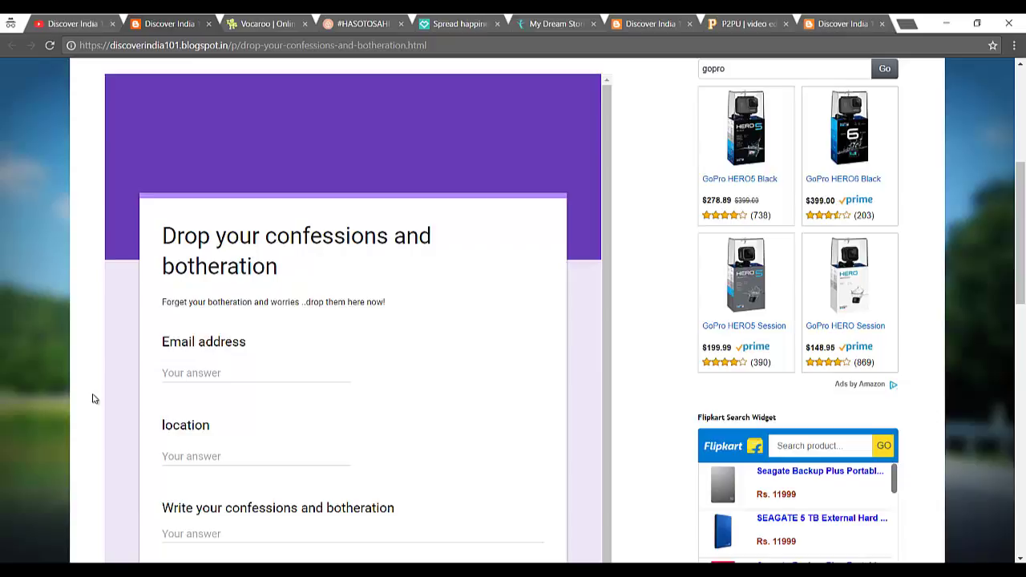
{"action": "scroll", "coordinate": [92, 399], "scroll_direction": "down", "scroll_amount": 2}
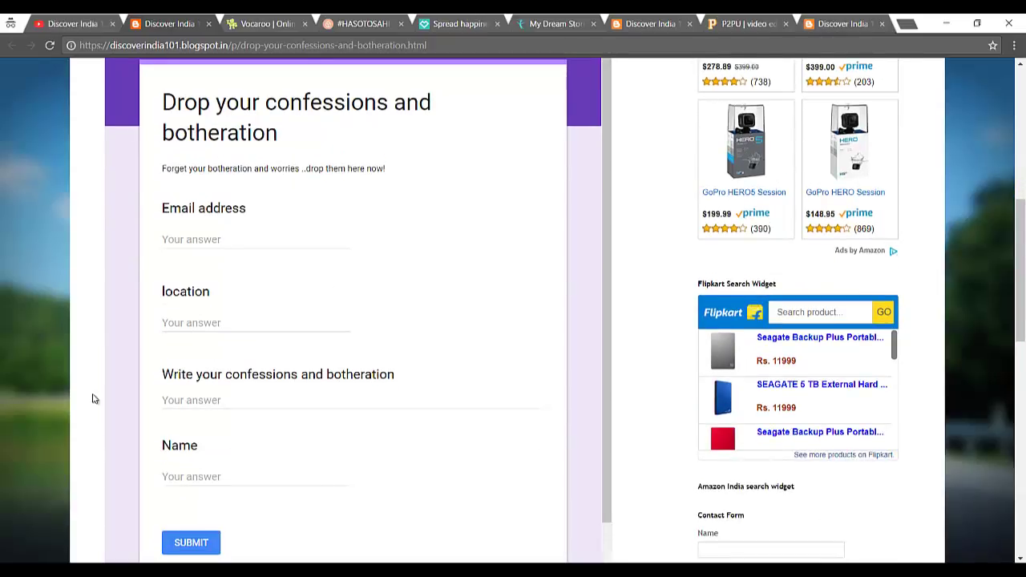
{"action": "left_click", "coordinate": [214, 408]}
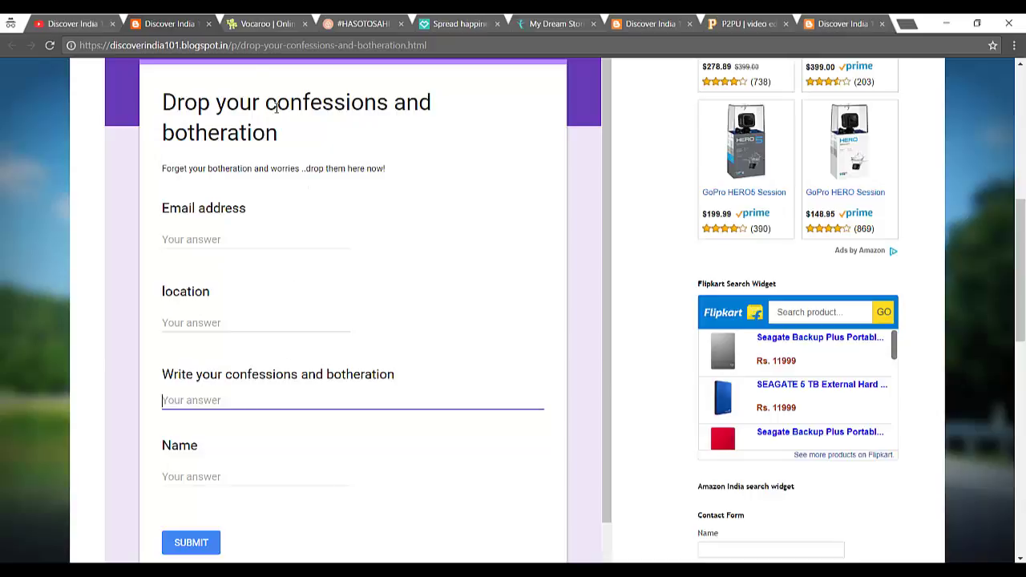
Record and save a voice message on Vocaroo, allowing microphone access, and return to the confessions form
{"action": "left_click", "coordinate": [255, 26]}
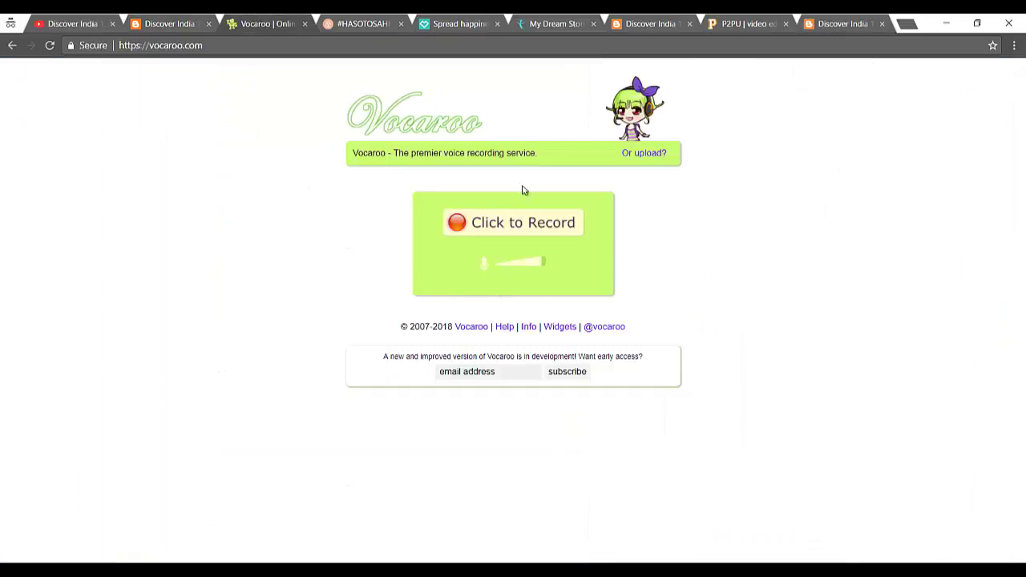
{"action": "left_click", "coordinate": [515, 231]}
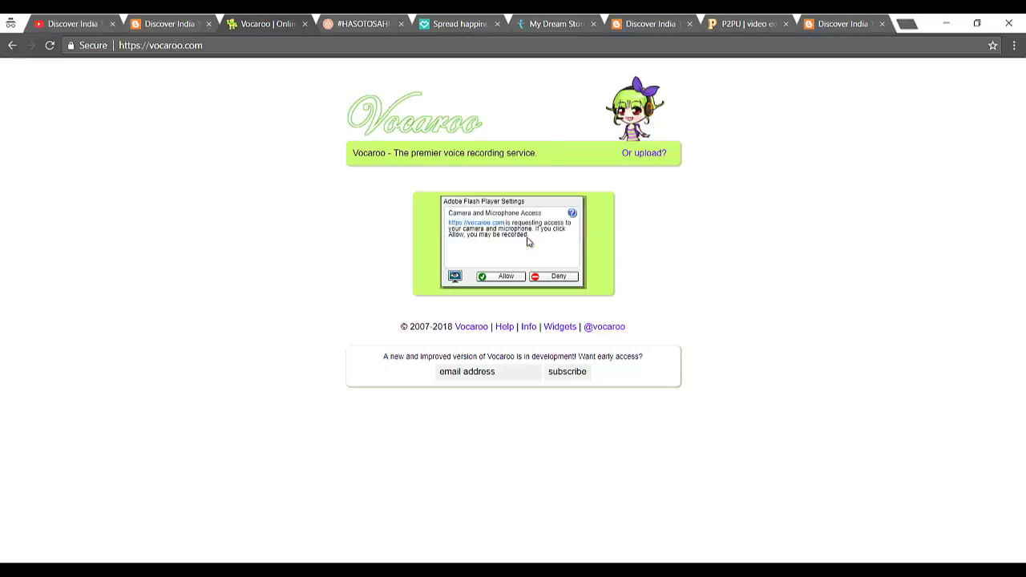
{"action": "left_click", "coordinate": [513, 278]}
{"action": "left_click", "coordinate": [545, 232]}
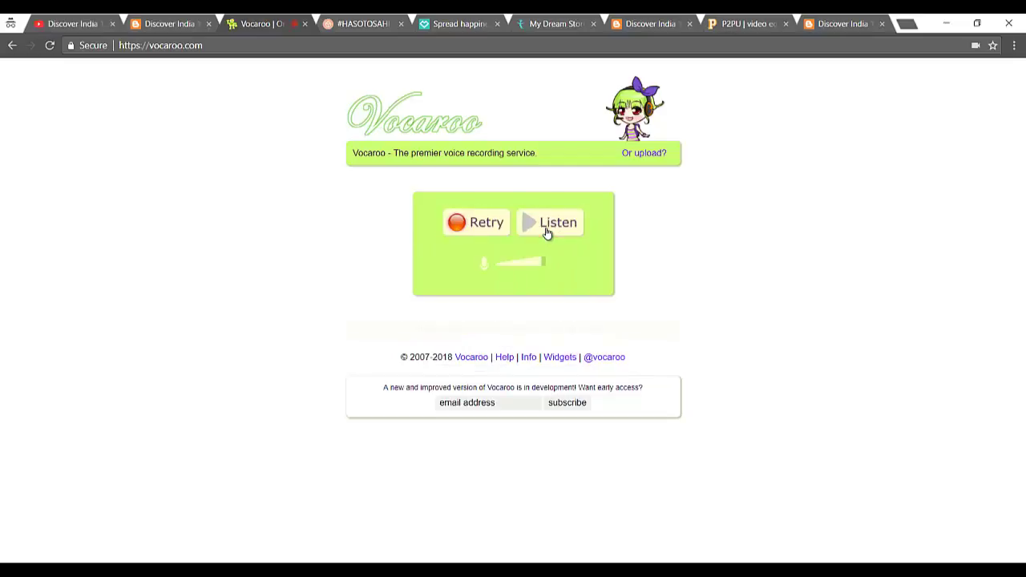
{"action": "left_click", "coordinate": [582, 334]}
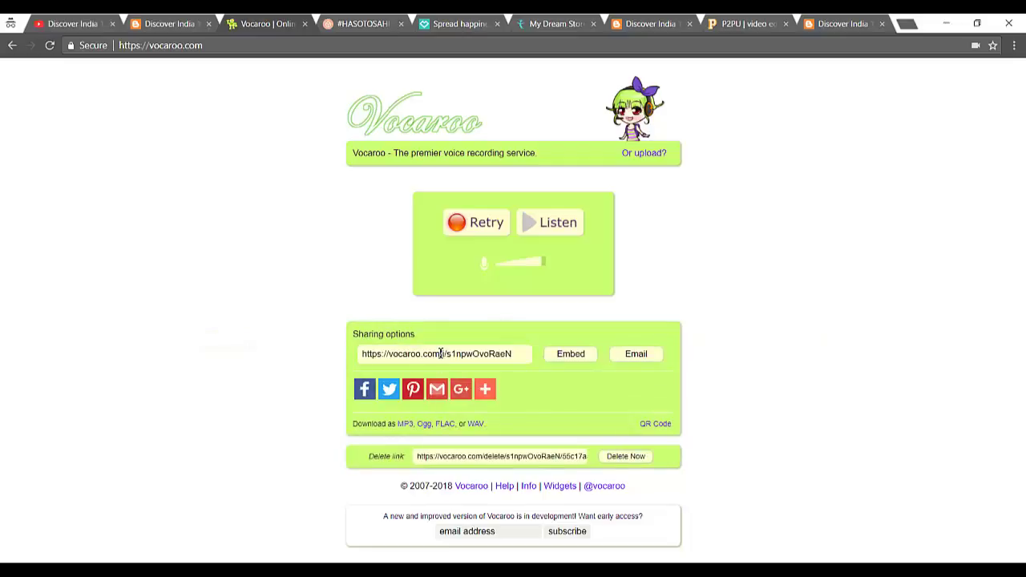
{"action": "left_click", "coordinate": [184, 18]}
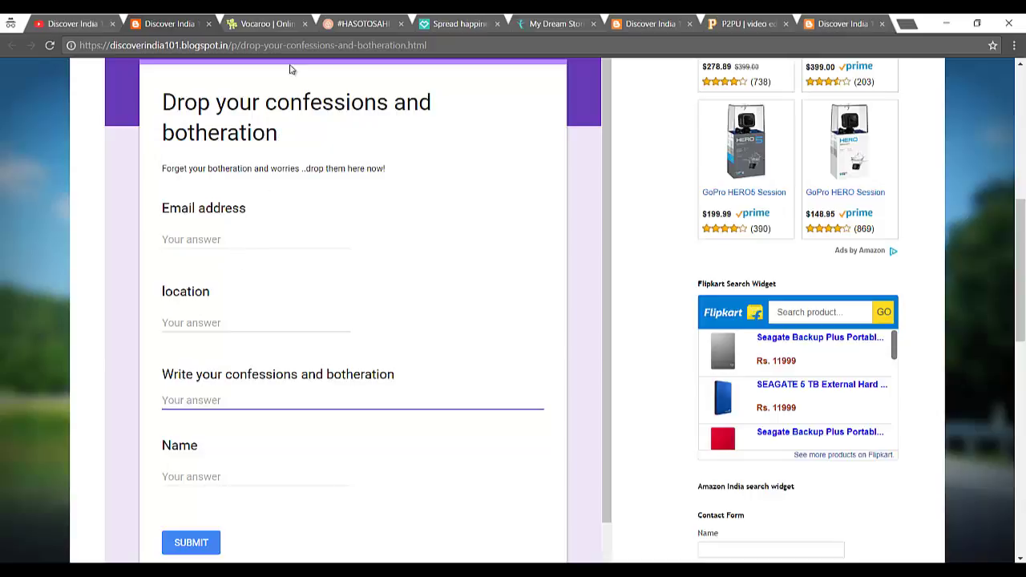
View the #HasoToSahi T-shirt pages on Bonfire, My Dream Store and Spreadshirt
{"action": "left_click", "coordinate": [353, 22]}
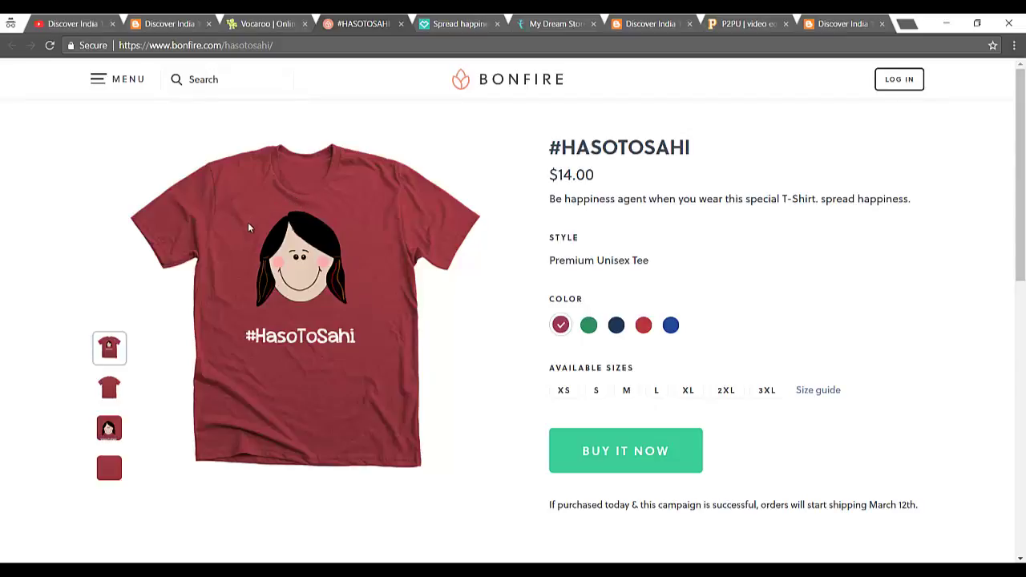
{"action": "left_click", "coordinate": [443, 19]}
{"action": "left_click", "coordinate": [548, 17]}
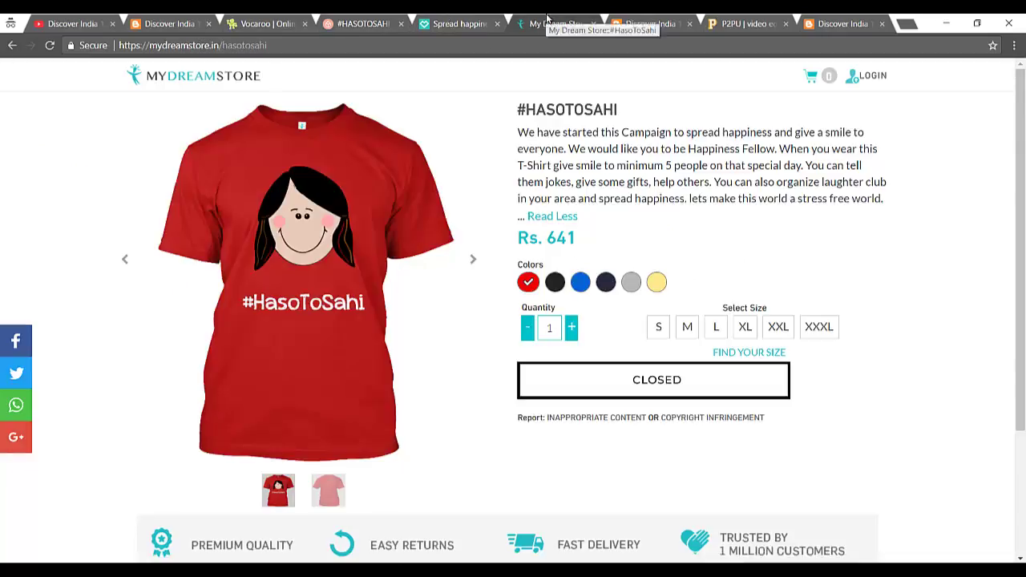
{"action": "left_click", "coordinate": [374, 19]}
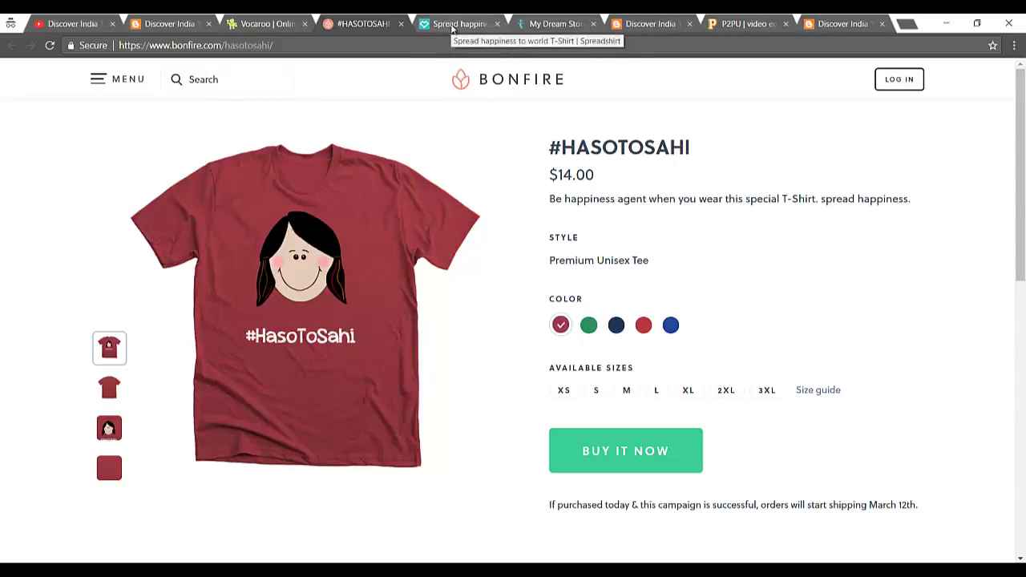
{"action": "left_click", "coordinate": [453, 25]}
{"action": "scroll", "coordinate": [484, 334], "scroll_direction": "down", "scroll_amount": 2}
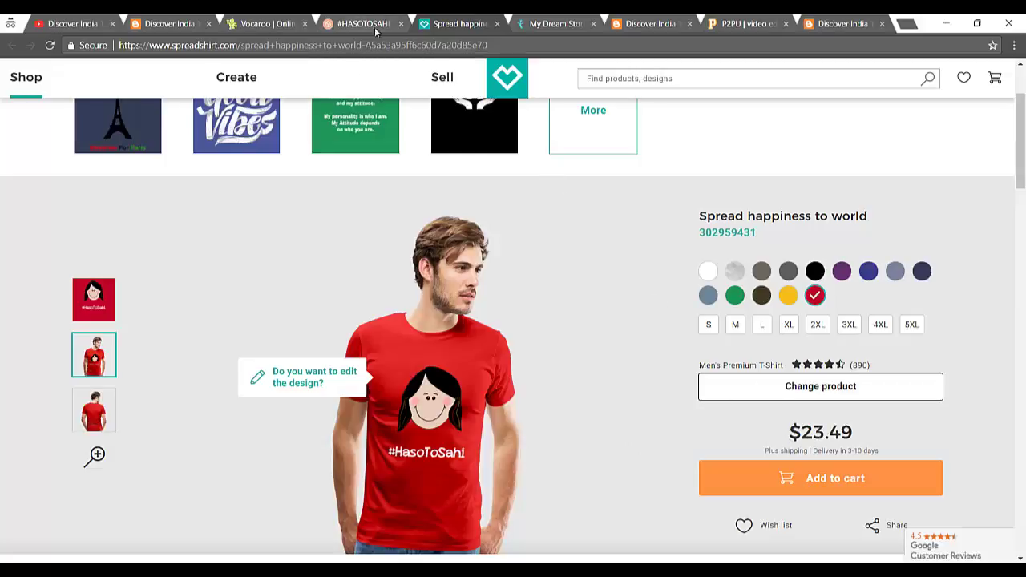
Compare the #HasoToSahi T-shirt listings again on Bonfire, My Dream Store and Spreadshirt
{"action": "left_click", "coordinate": [365, 23]}
{"action": "left_click", "coordinate": [447, 24]}
{"action": "left_click", "coordinate": [360, 24]}
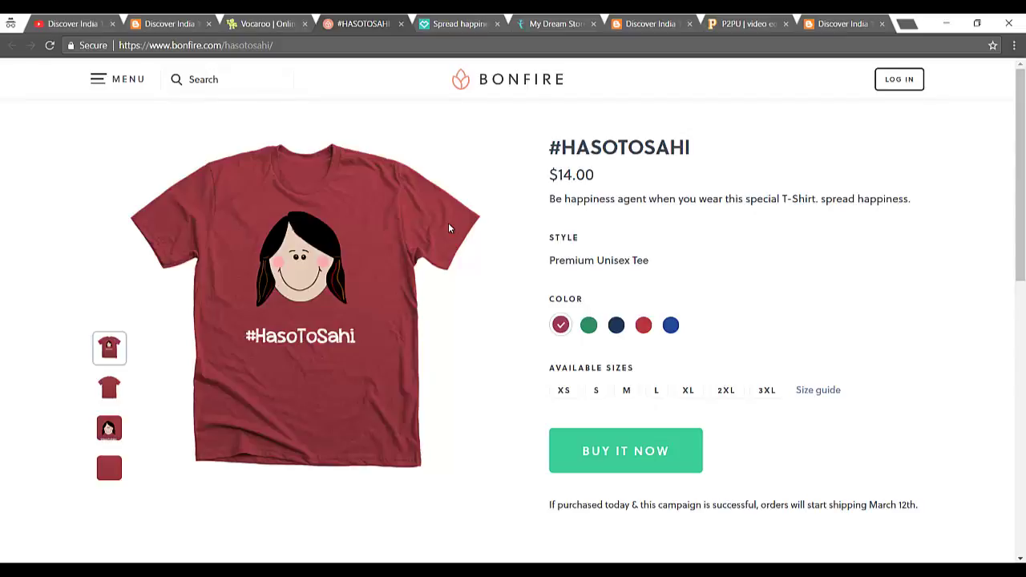
{"action": "left_click", "coordinate": [565, 25]}
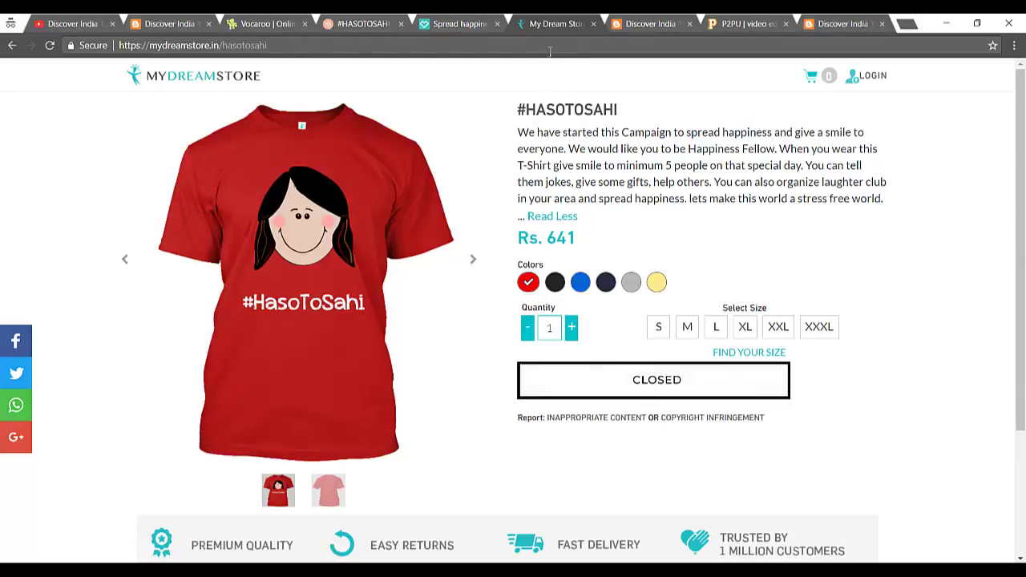
{"action": "left_click", "coordinate": [434, 18]}
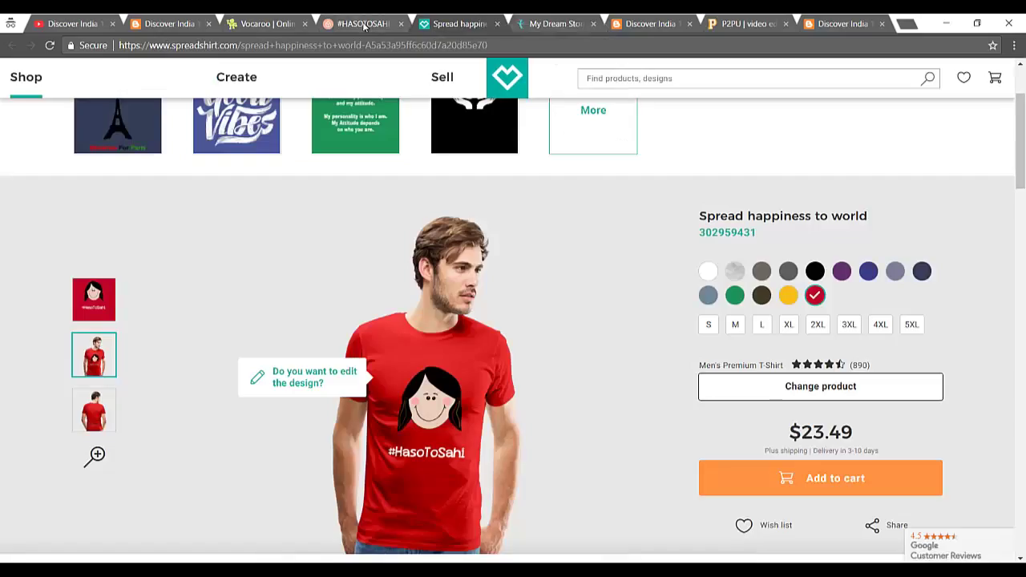
{"action": "left_click", "coordinate": [366, 24]}
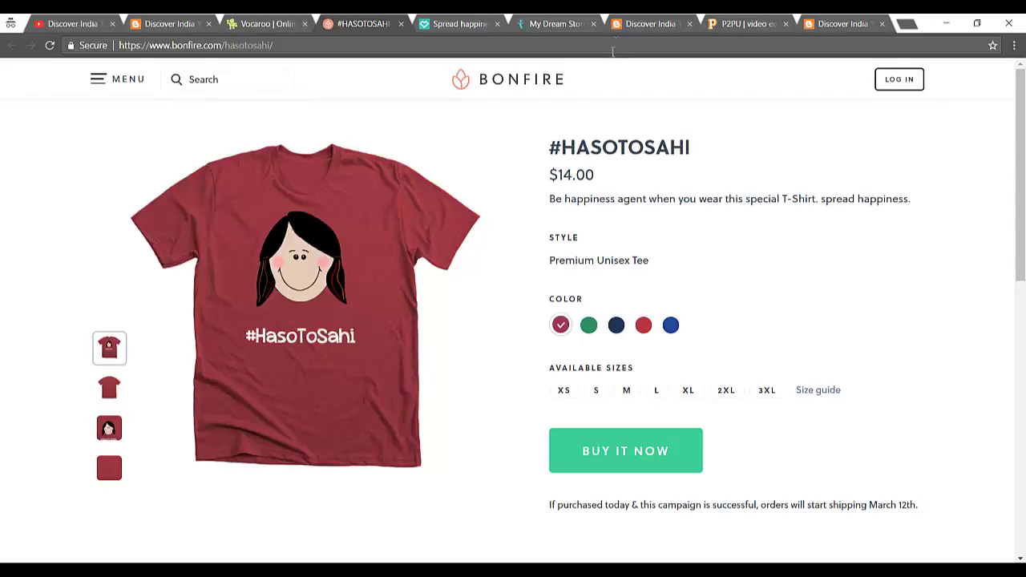
Examine the "Get T-Shirt to spread Happiness" page on the Discover India 101 blog, including its shop links and request form
{"action": "left_click", "coordinate": [638, 24]}
{"action": "scroll", "coordinate": [449, 343], "scroll_direction": "down", "scroll_amount": 6}
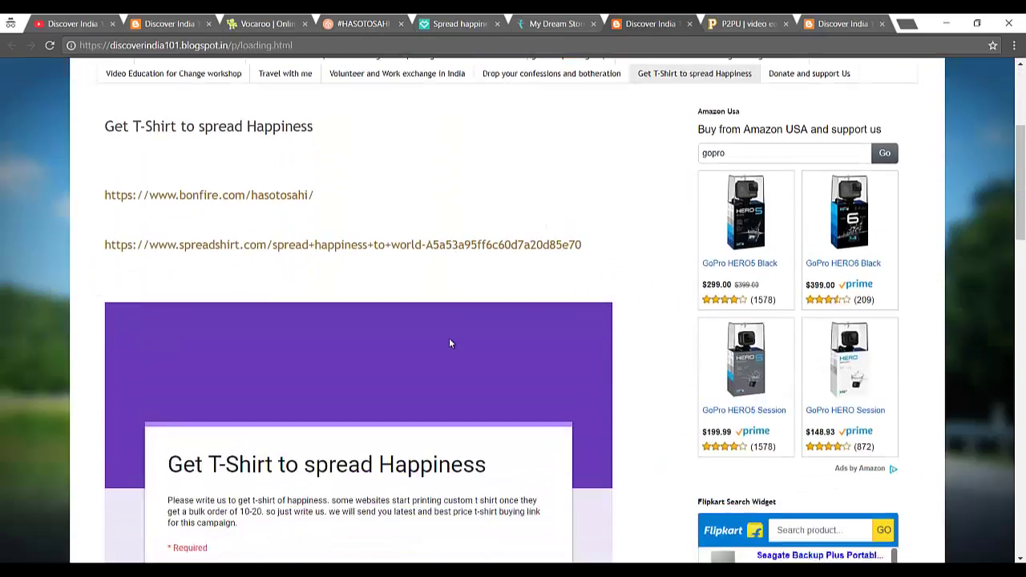
{"action": "scroll", "coordinate": [449, 343], "scroll_direction": "down", "scroll_amount": 3}
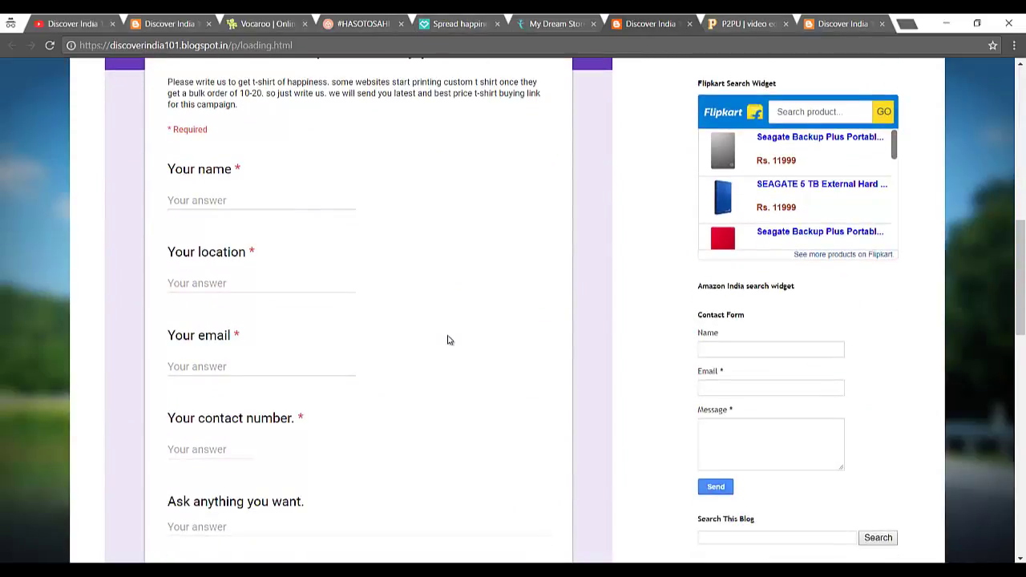
{"action": "scroll", "coordinate": [447, 341], "scroll_direction": "down", "scroll_amount": 1}
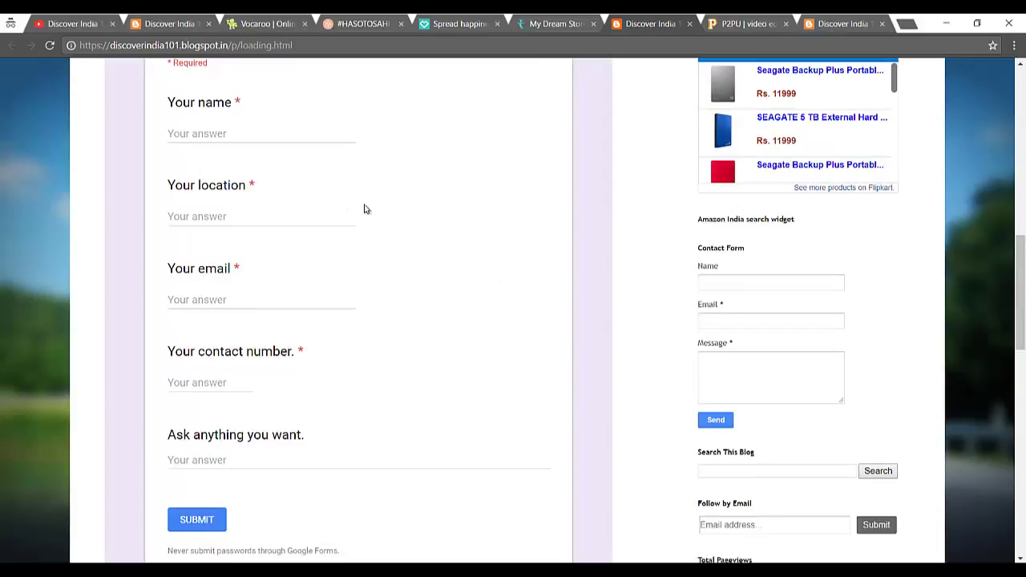
{"action": "scroll", "coordinate": [332, 391], "scroll_direction": "up", "scroll_amount": 7}
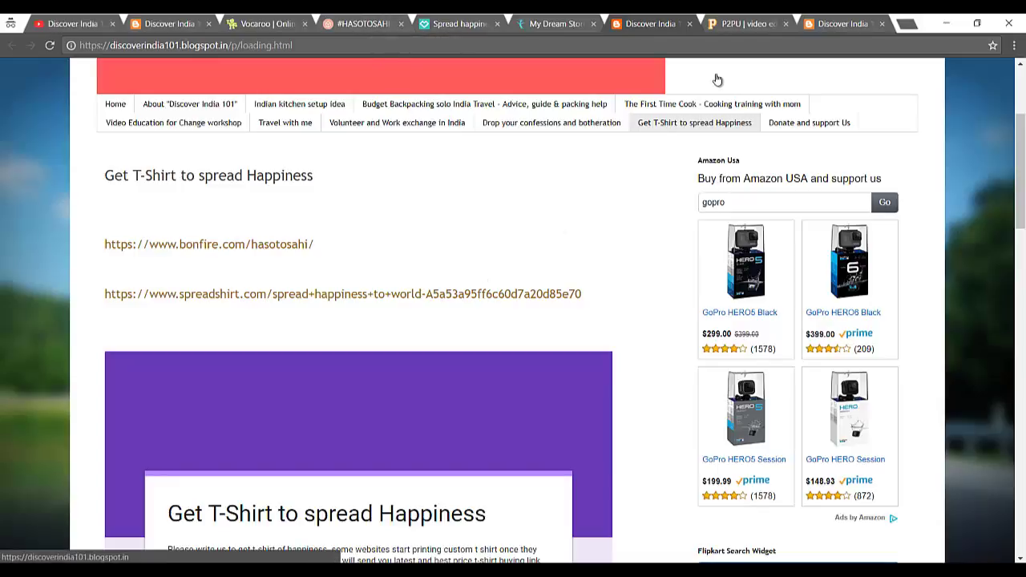
View the P2PU "video education for change workshop" course and look through its list of weekly content
{"action": "left_click", "coordinate": [744, 23]}
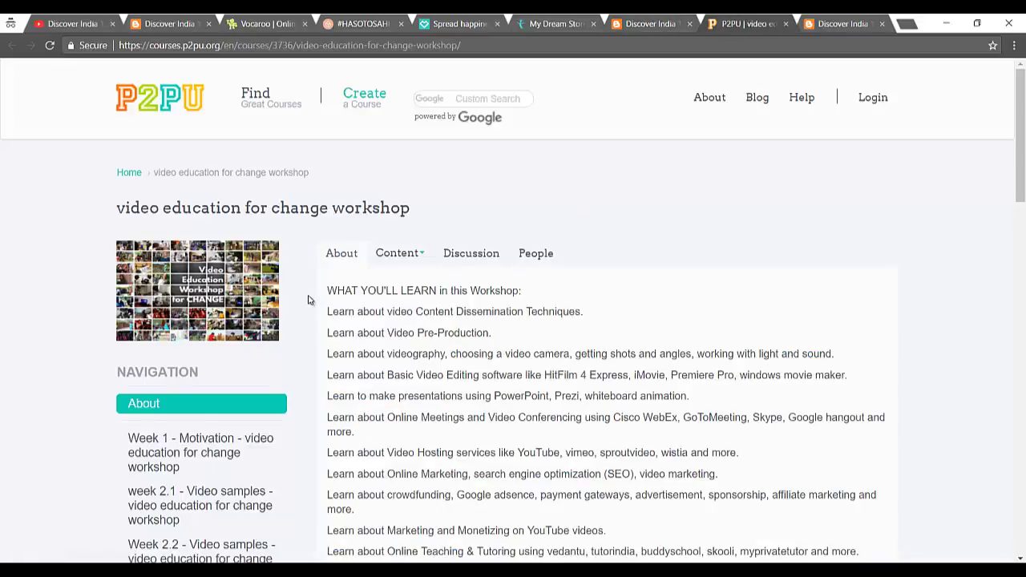
{"action": "left_click", "coordinate": [414, 257]}
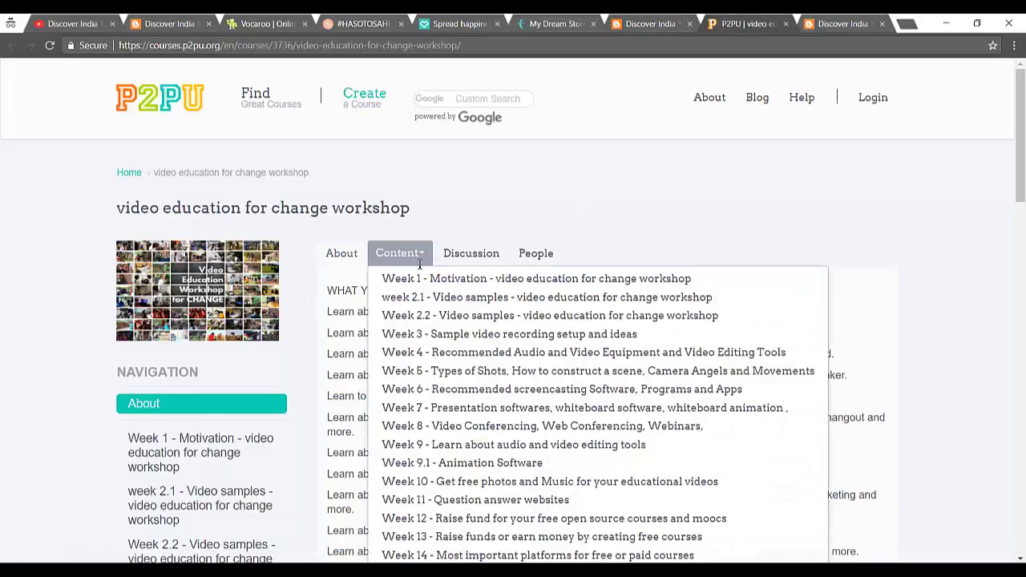
{"action": "scroll", "coordinate": [481, 305], "scroll_direction": "down", "scroll_amount": 3}
{"action": "scroll", "coordinate": [481, 338], "scroll_direction": "up", "scroll_amount": 1}
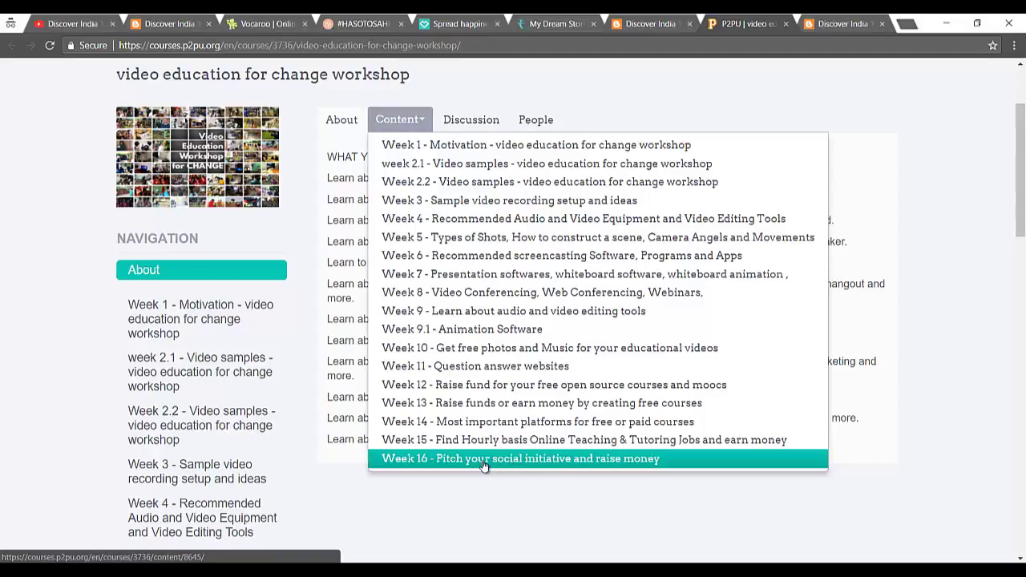
{"action": "scroll", "coordinate": [483, 461], "scroll_direction": "up", "scroll_amount": 2}
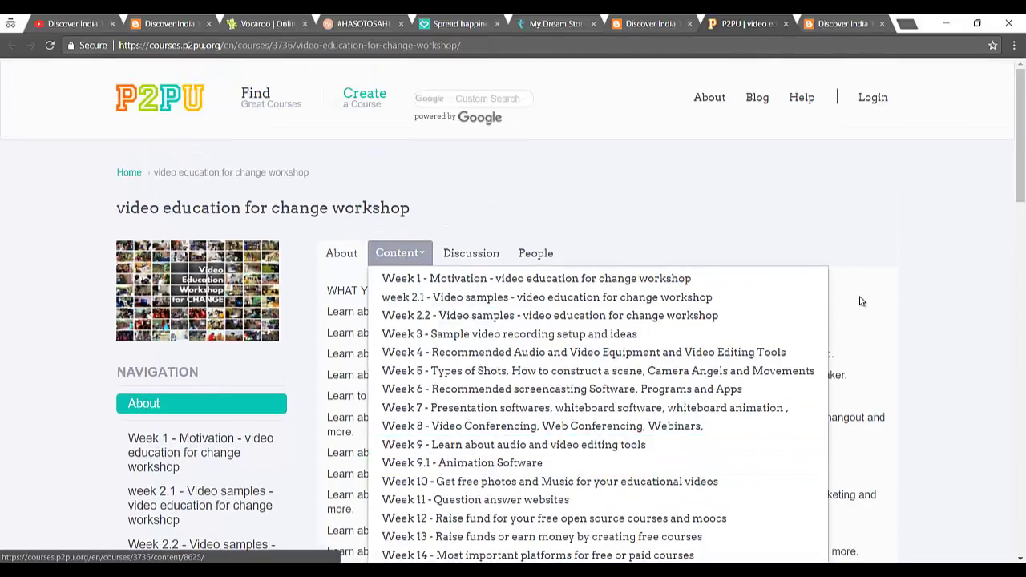
{"action": "left_click", "coordinate": [885, 298]}
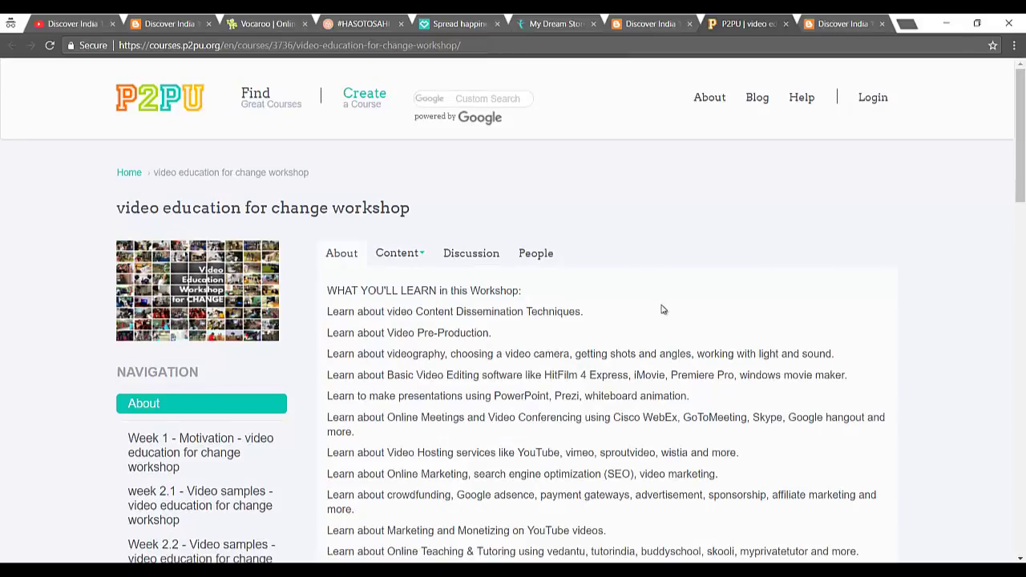
Read through the "Donate and support Us" page on the Discover India 101 blog, including its Amazon and Flipkart shopping links
{"action": "left_click", "coordinate": [829, 24]}
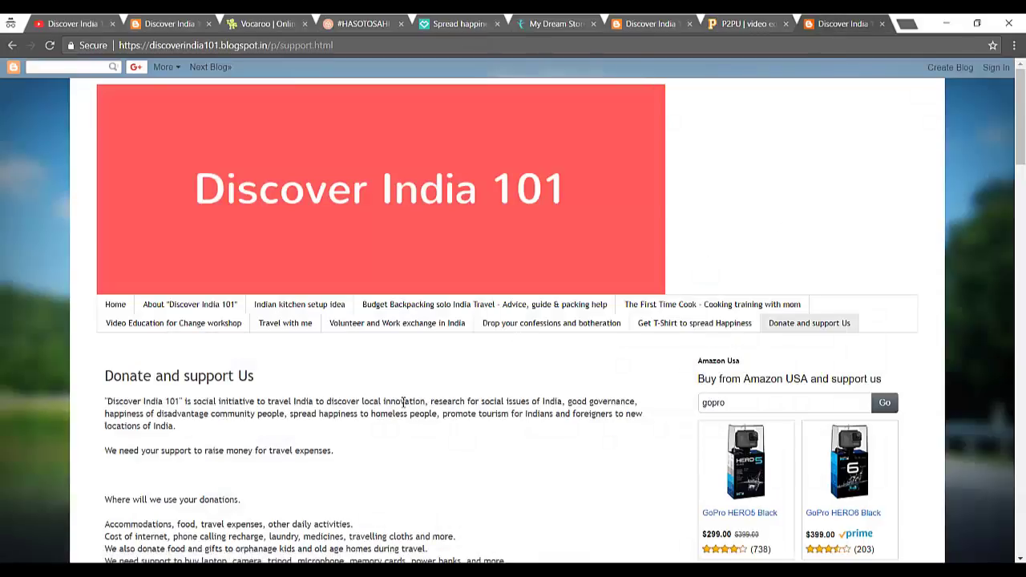
{"action": "scroll", "coordinate": [403, 403], "scroll_direction": "down", "scroll_amount": 3}
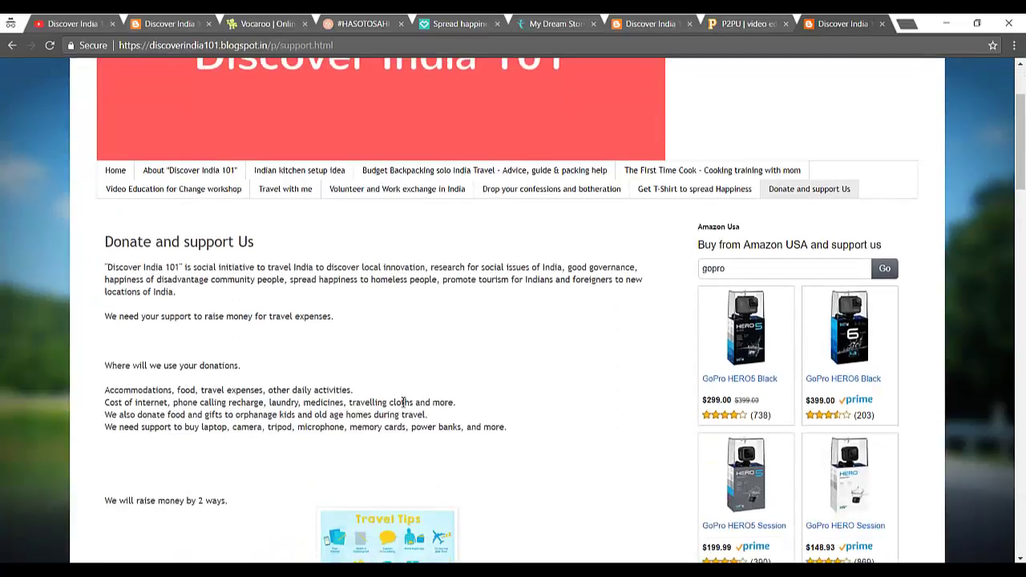
{"action": "scroll", "coordinate": [404, 405], "scroll_direction": "down", "scroll_amount": 5}
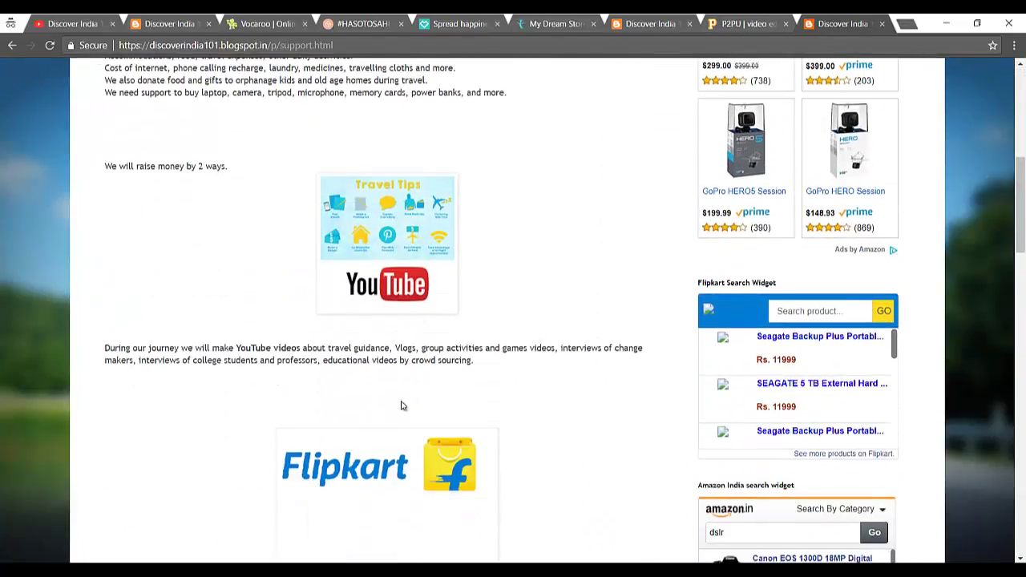
{"action": "scroll", "coordinate": [403, 405], "scroll_direction": "down", "scroll_amount": 5}
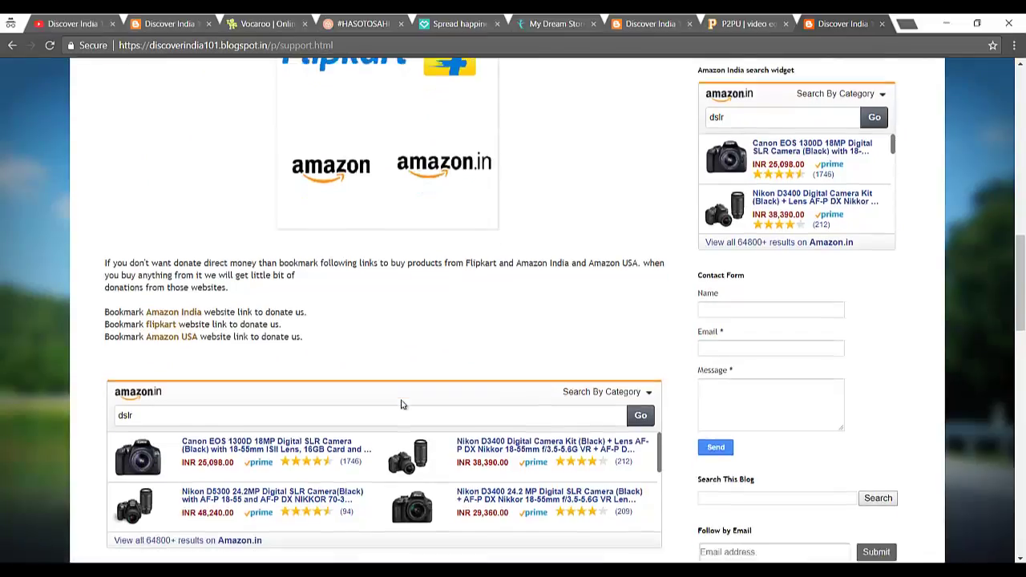
{"action": "scroll", "coordinate": [1, 388], "scroll_direction": "down", "scroll_amount": 6}
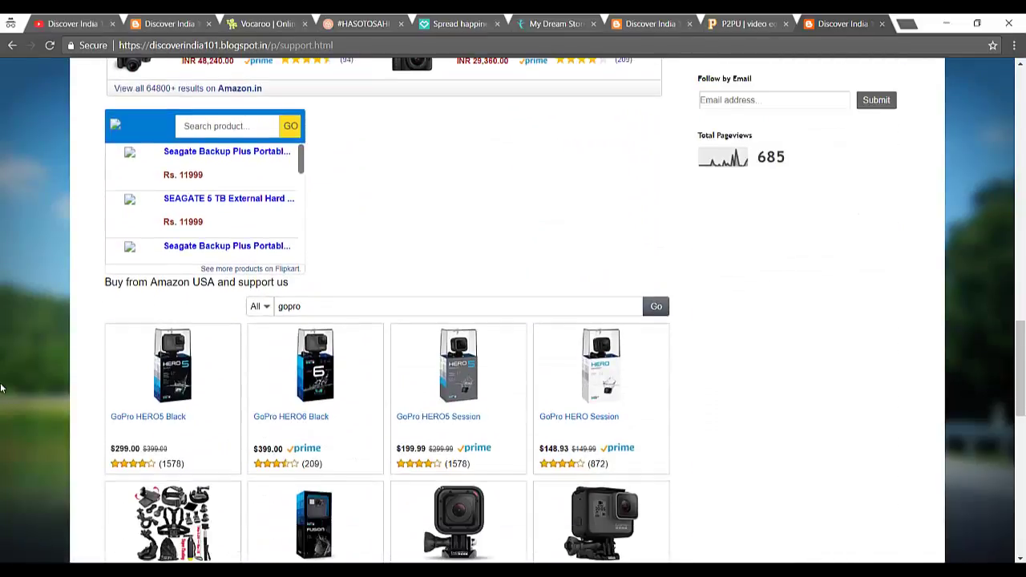
{"action": "scroll", "coordinate": [2, 388], "scroll_direction": "up", "scroll_amount": 7}
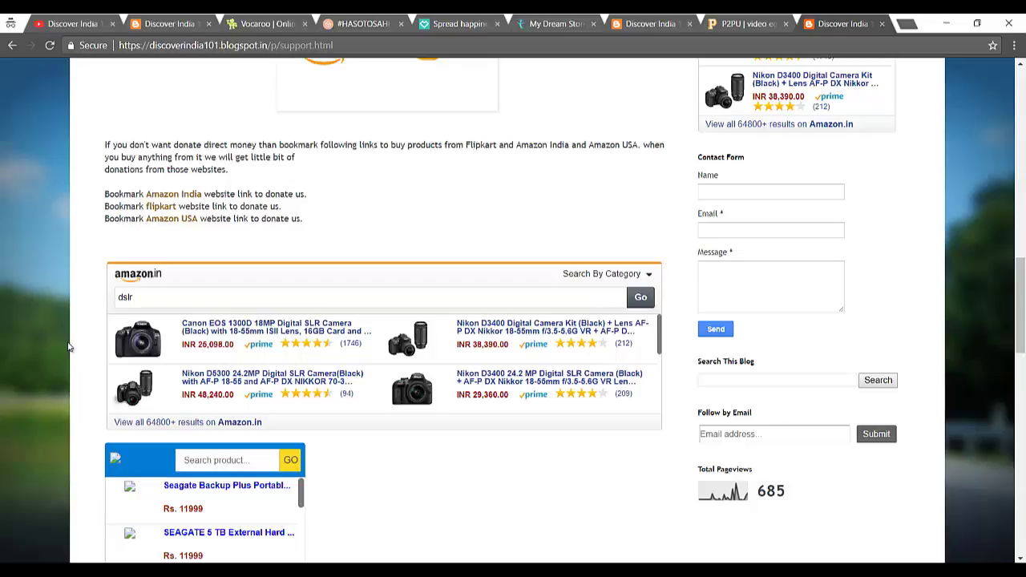
{"action": "scroll", "coordinate": [172, 336], "scroll_direction": "up", "scroll_amount": 5}
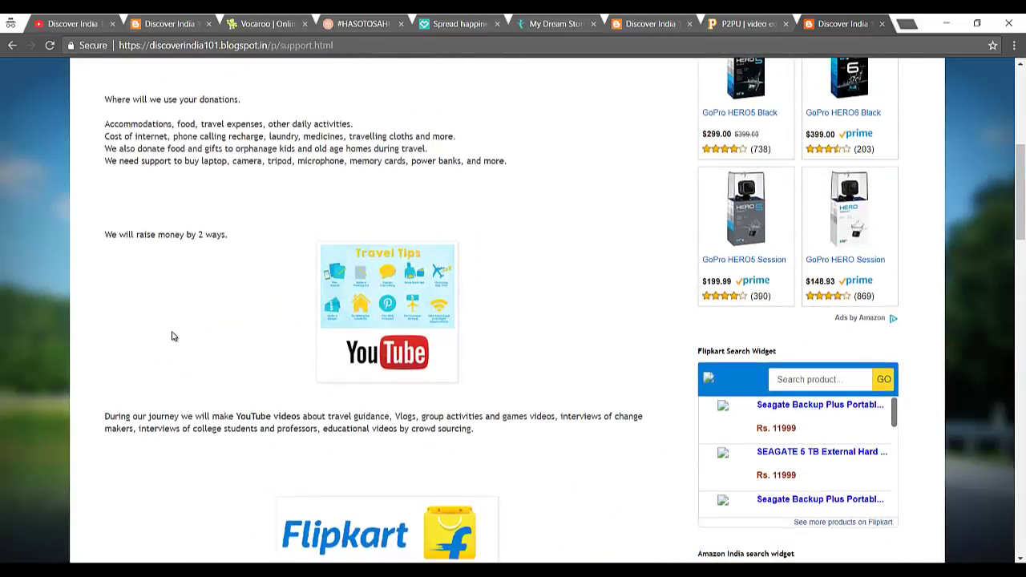
{"action": "scroll", "coordinate": [172, 336], "scroll_direction": "up", "scroll_amount": 4}
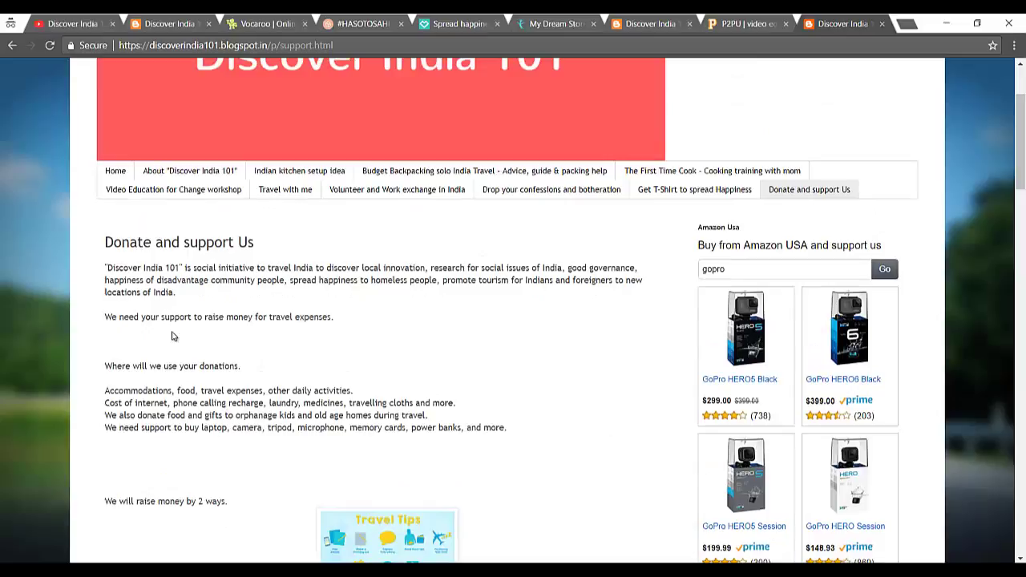